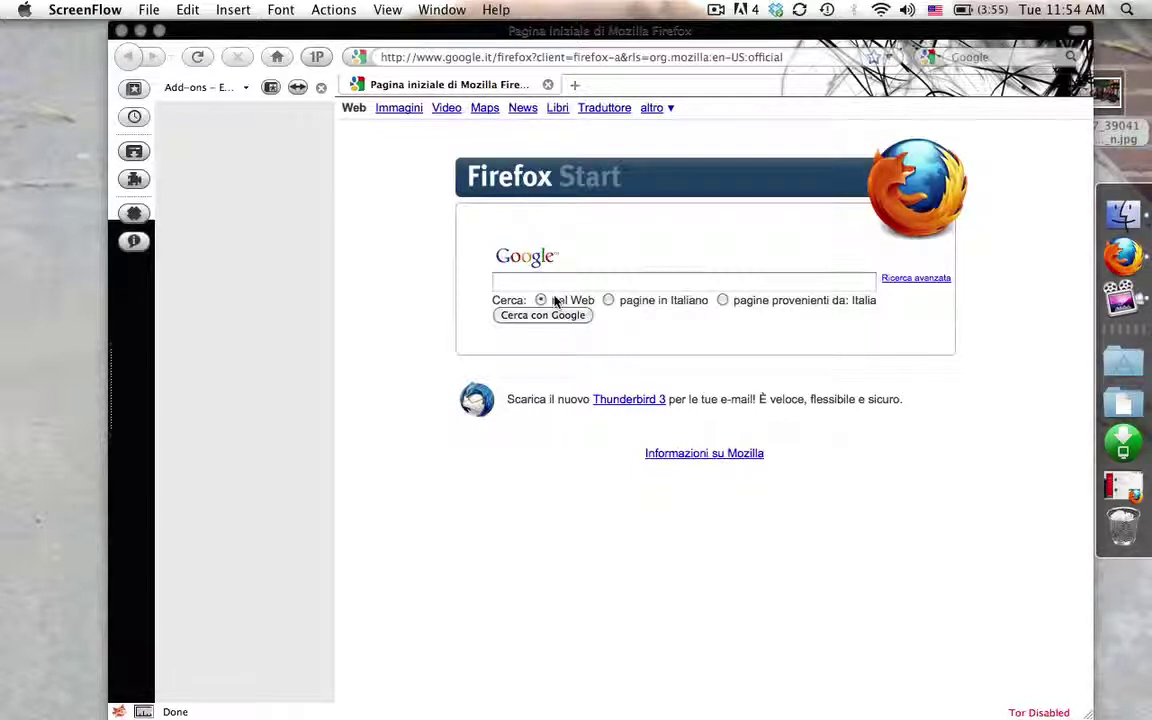
Step: Launch NetShade and dismiss its Firefox configuration notice so that it is not shown again
{"action": "key", "text": "super+space"}
{"action": "type", "text": "net"}
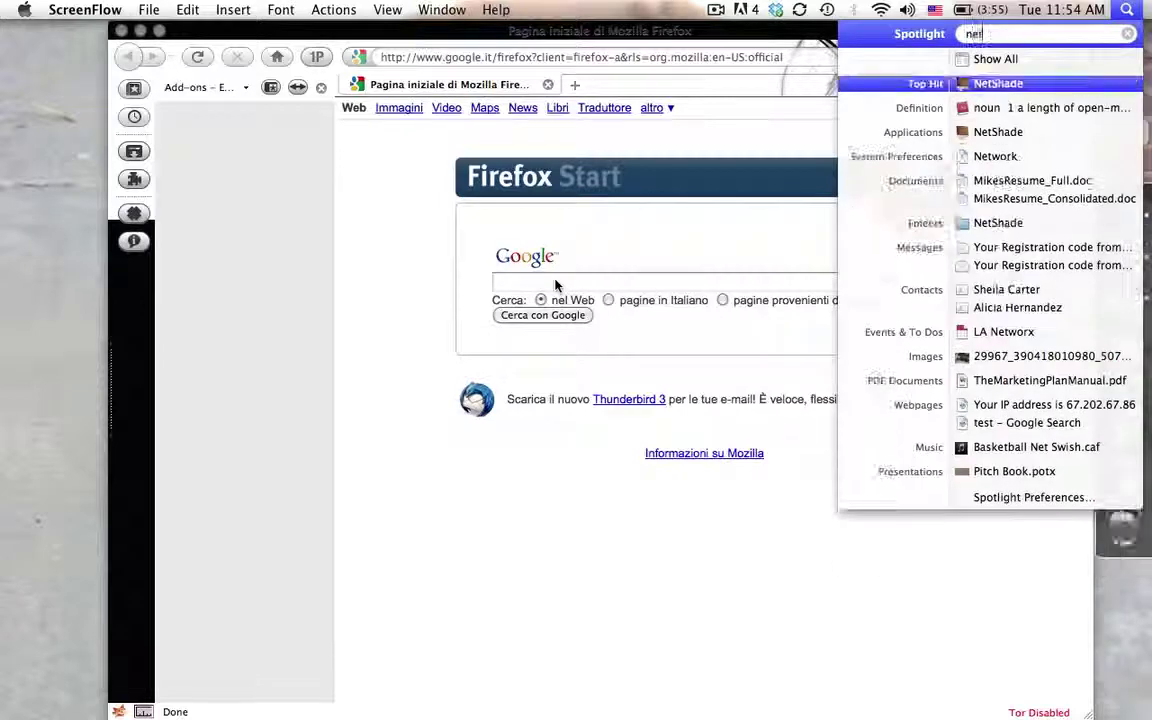
{"action": "key", "text": "Return"}
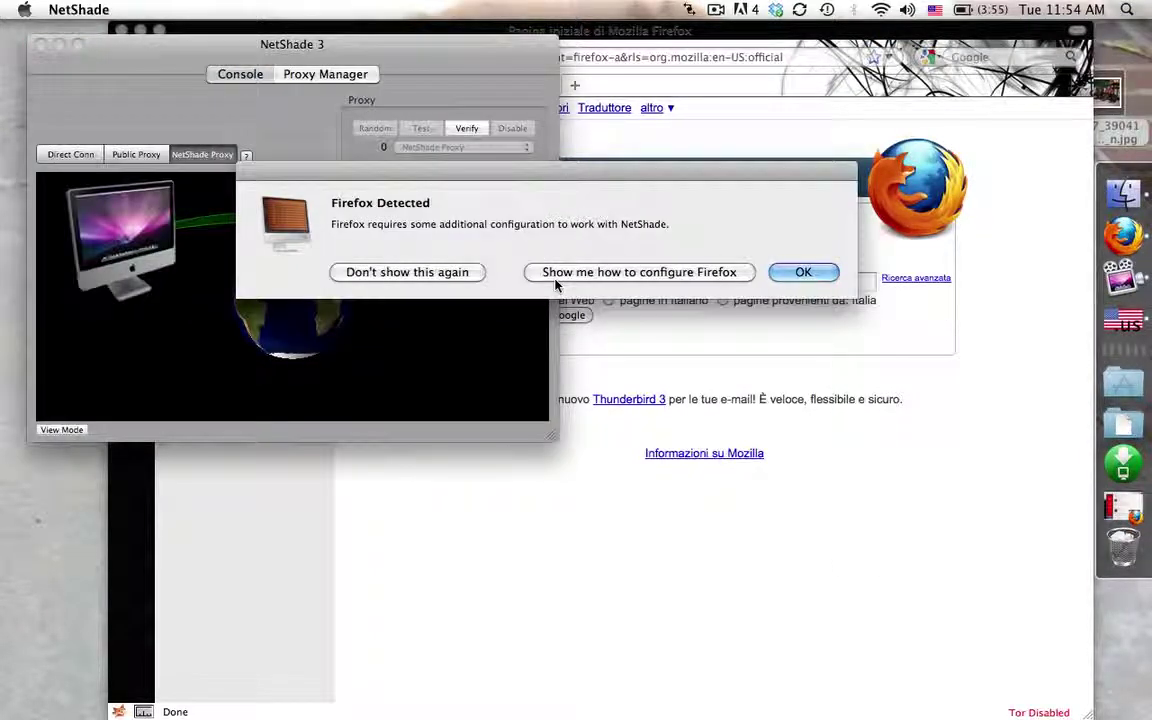
{"action": "left_click", "coordinate": [477, 271]}
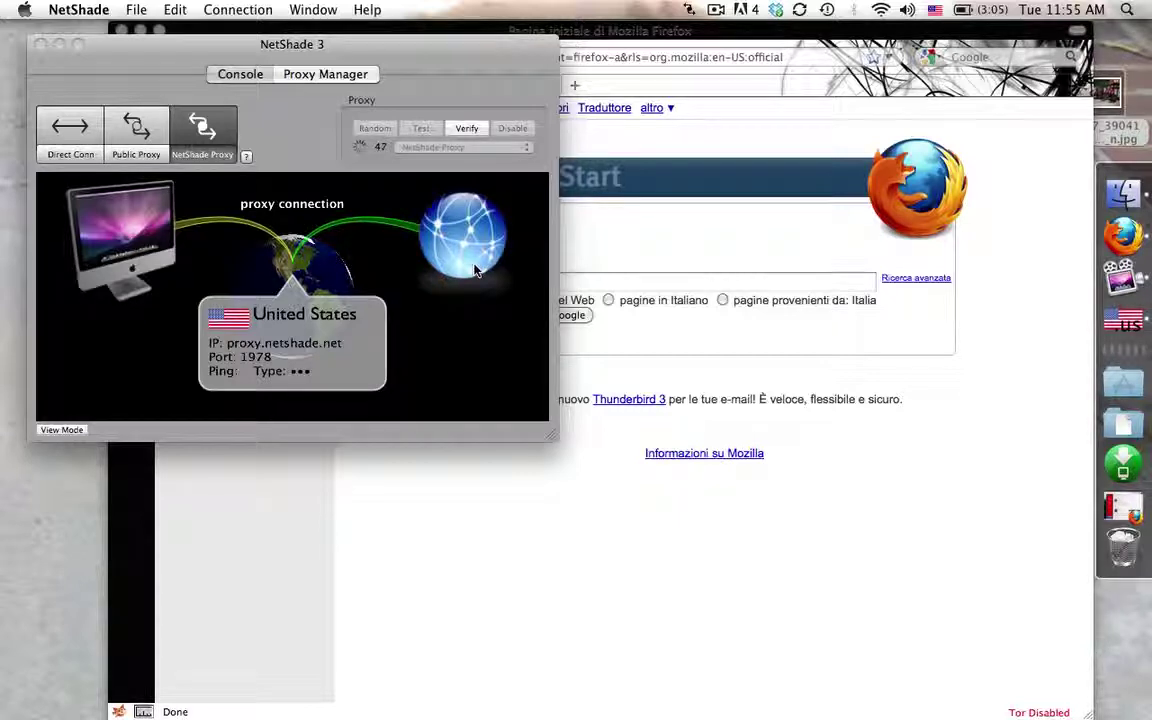
Step: Open System Preferences and bring up the proxy settings in the AirPort connection's advanced network options
{"action": "left_click", "coordinate": [24, 9]}
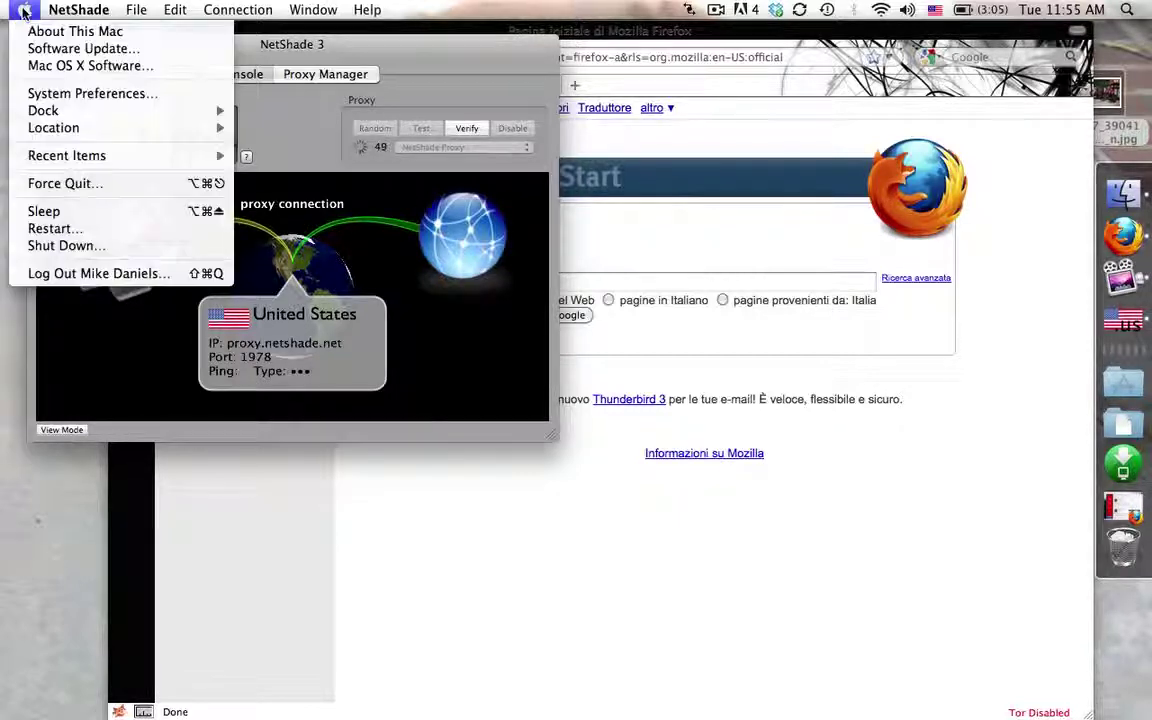
{"action": "left_click", "coordinate": [42, 93]}
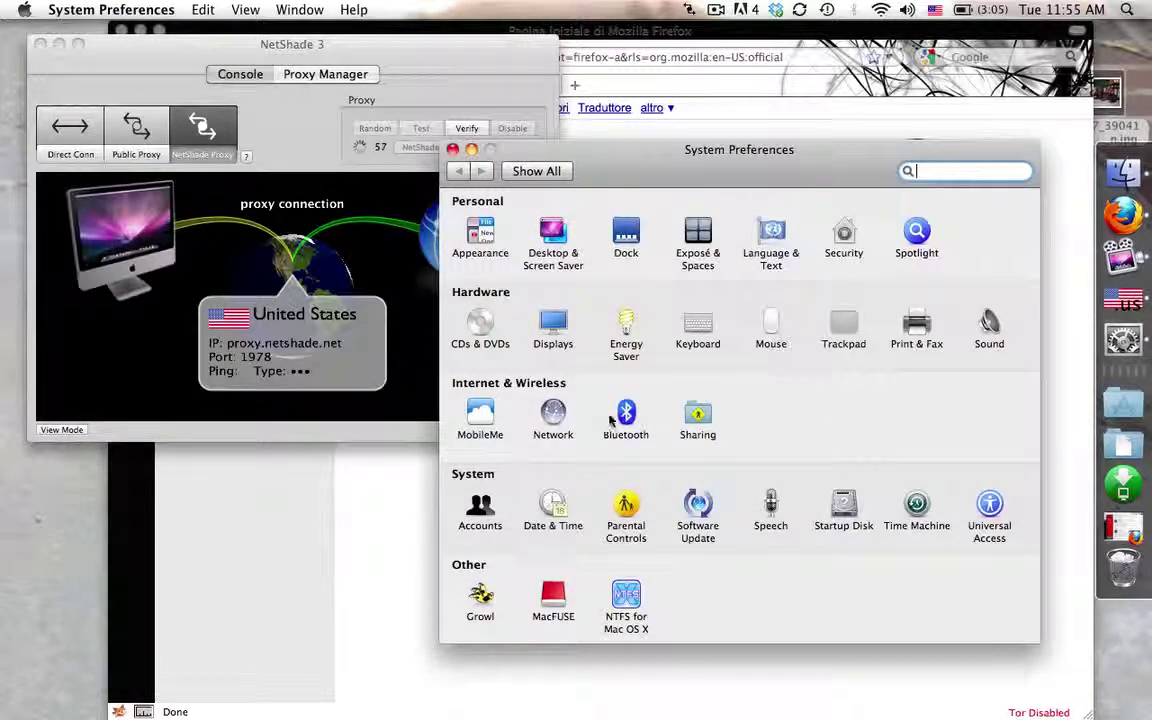
{"action": "left_click", "coordinate": [553, 410]}
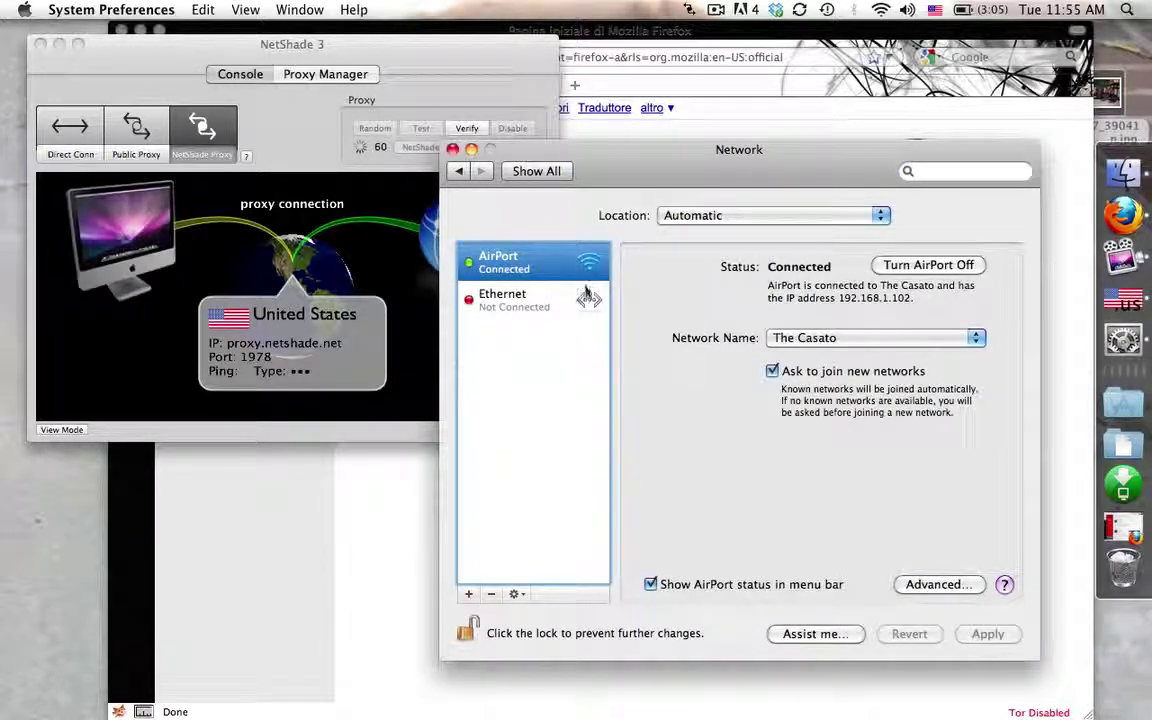
{"action": "left_click", "coordinate": [913, 581]}
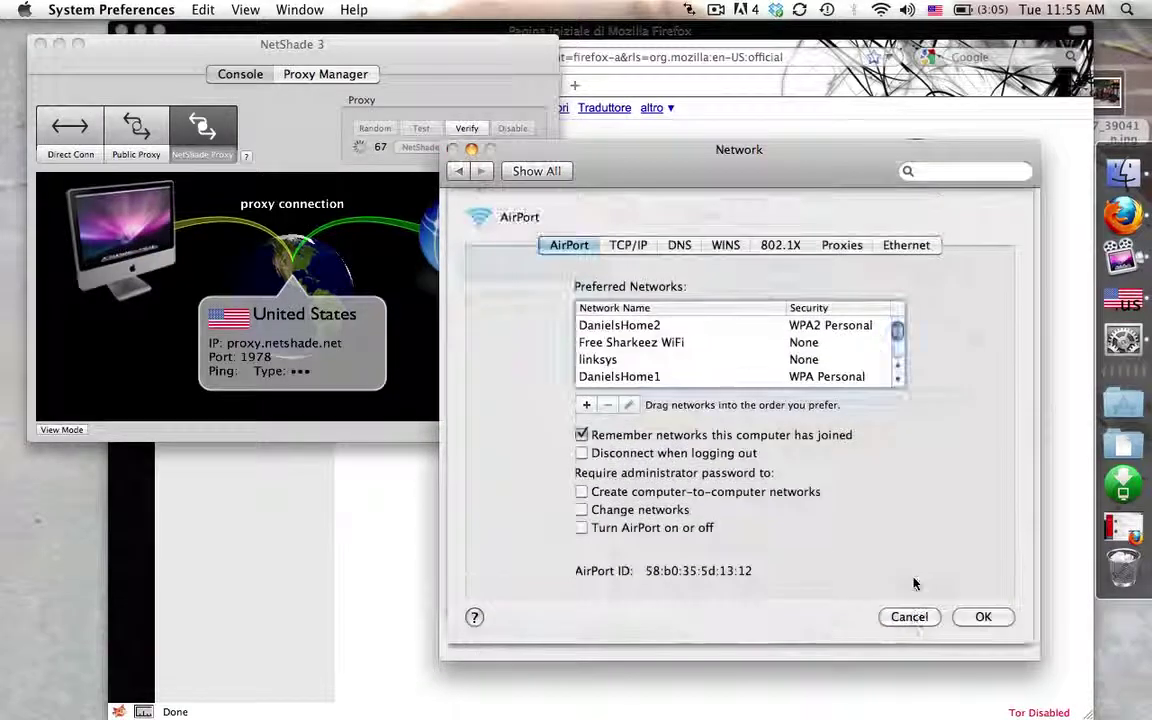
{"action": "left_click", "coordinate": [841, 248]}
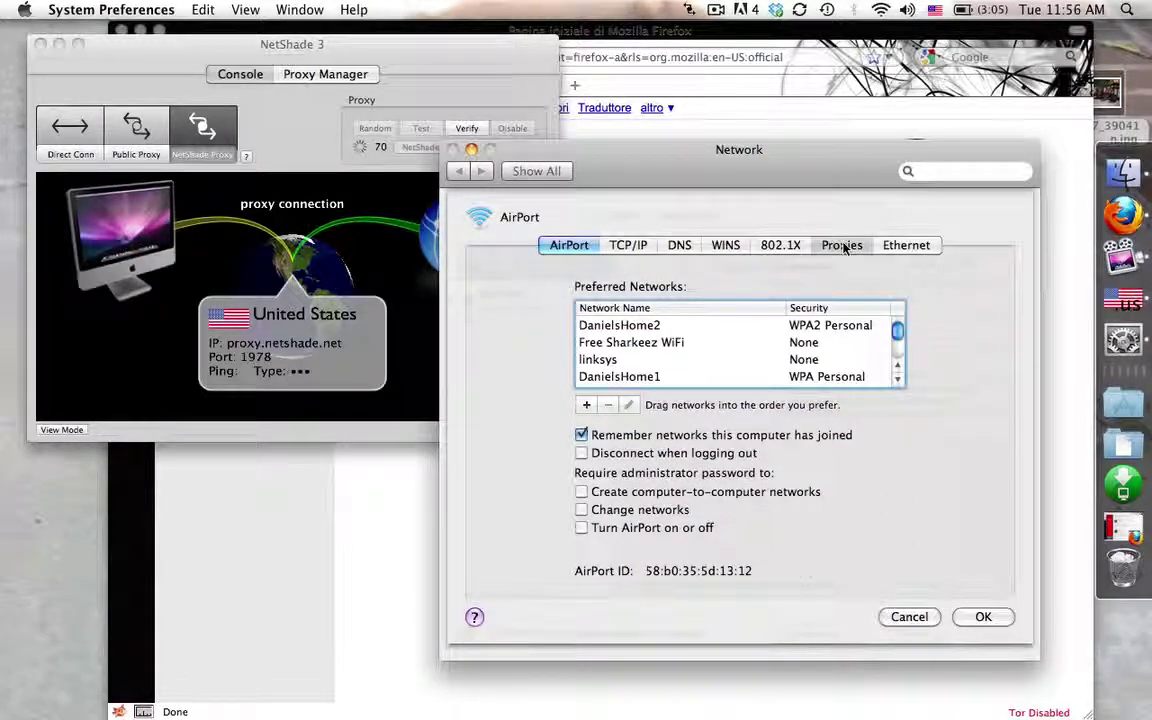
Step: Examine the Web Proxy (HTTP) and Secure Web Proxy (HTTPS) server and login settings, then cancel and close the Network preferences
{"action": "left_click", "coordinate": [586, 348]}
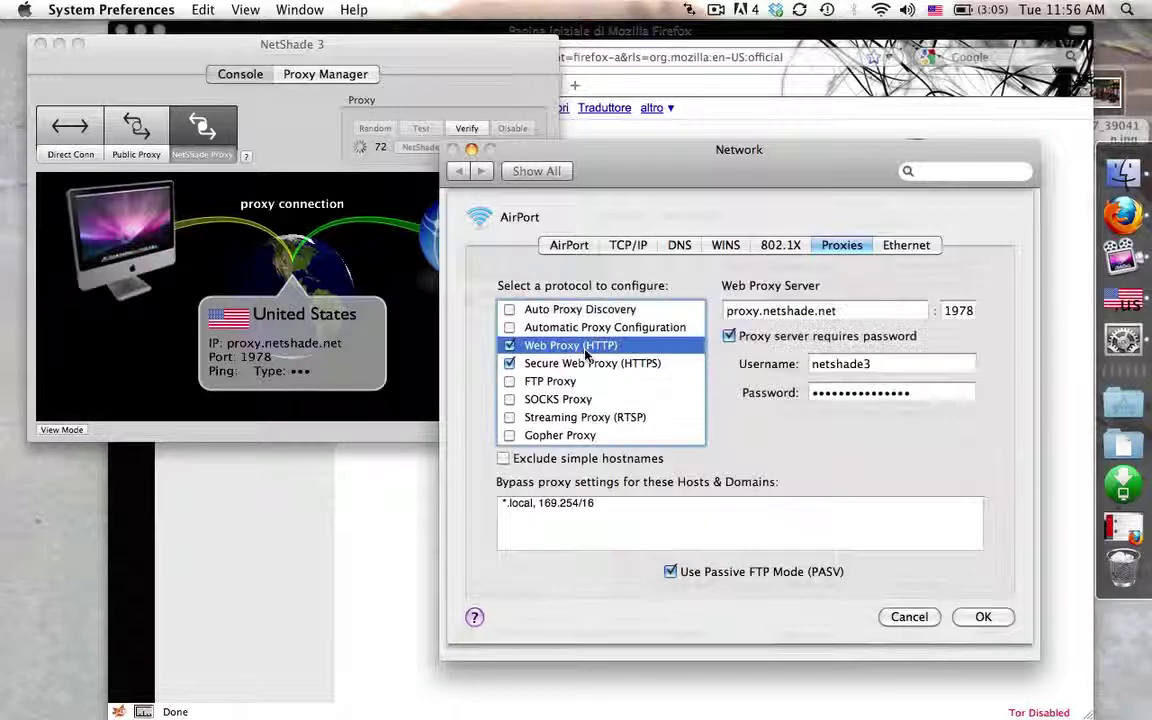
{"action": "left_click", "coordinate": [588, 363]}
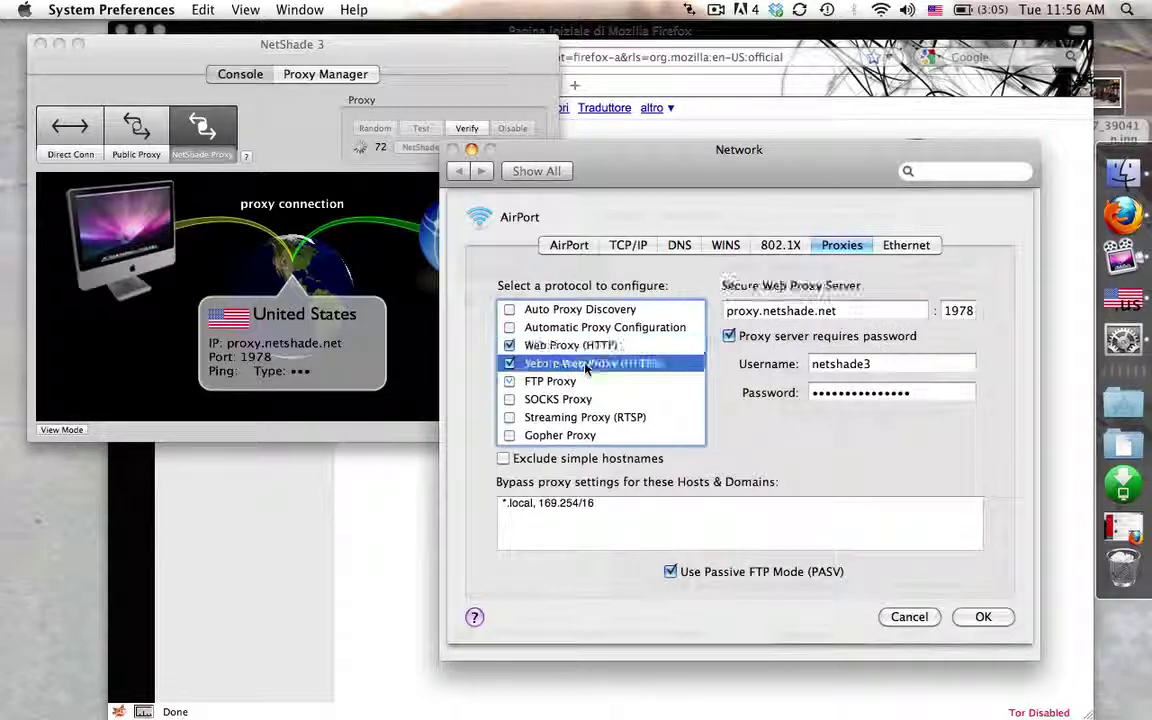
{"action": "double_click", "coordinate": [845, 364]}
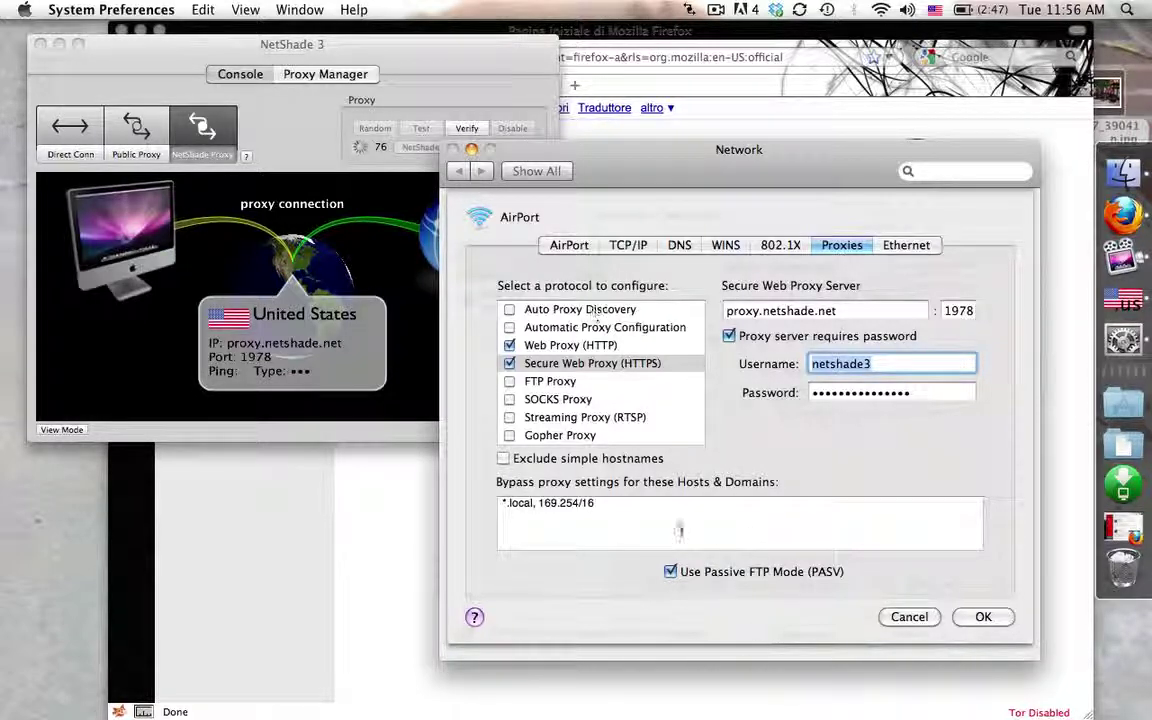
{"action": "left_click", "coordinate": [909, 617]}
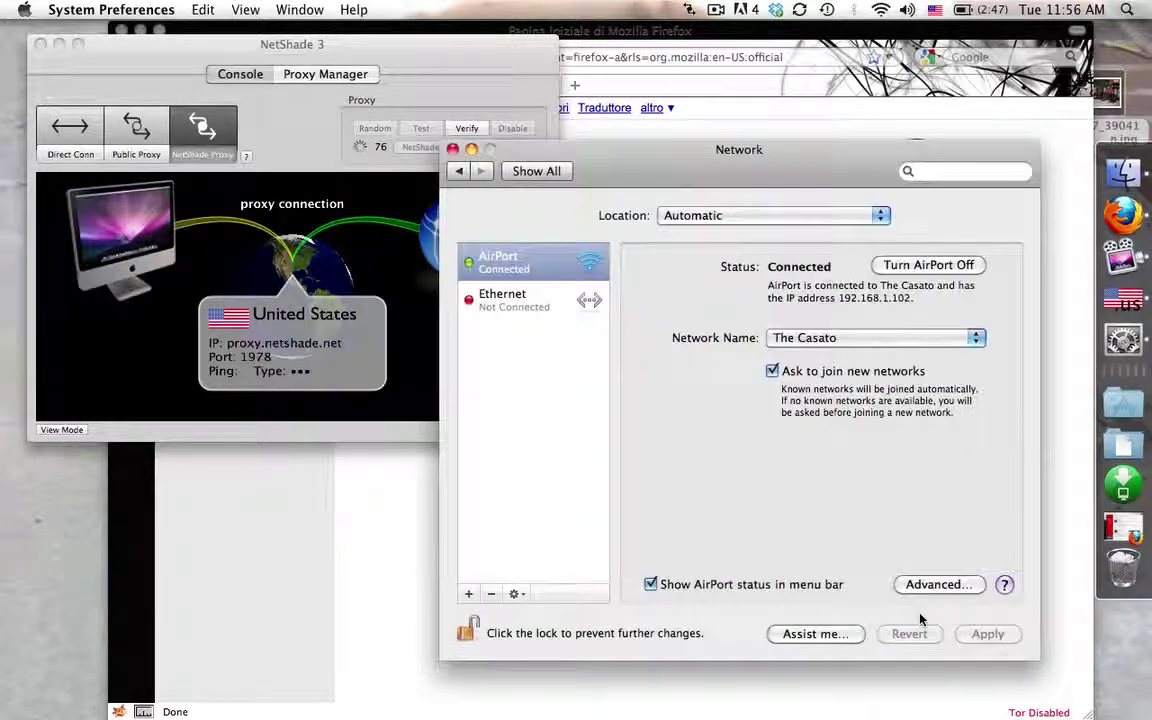
{"action": "left_click", "coordinate": [452, 148]}
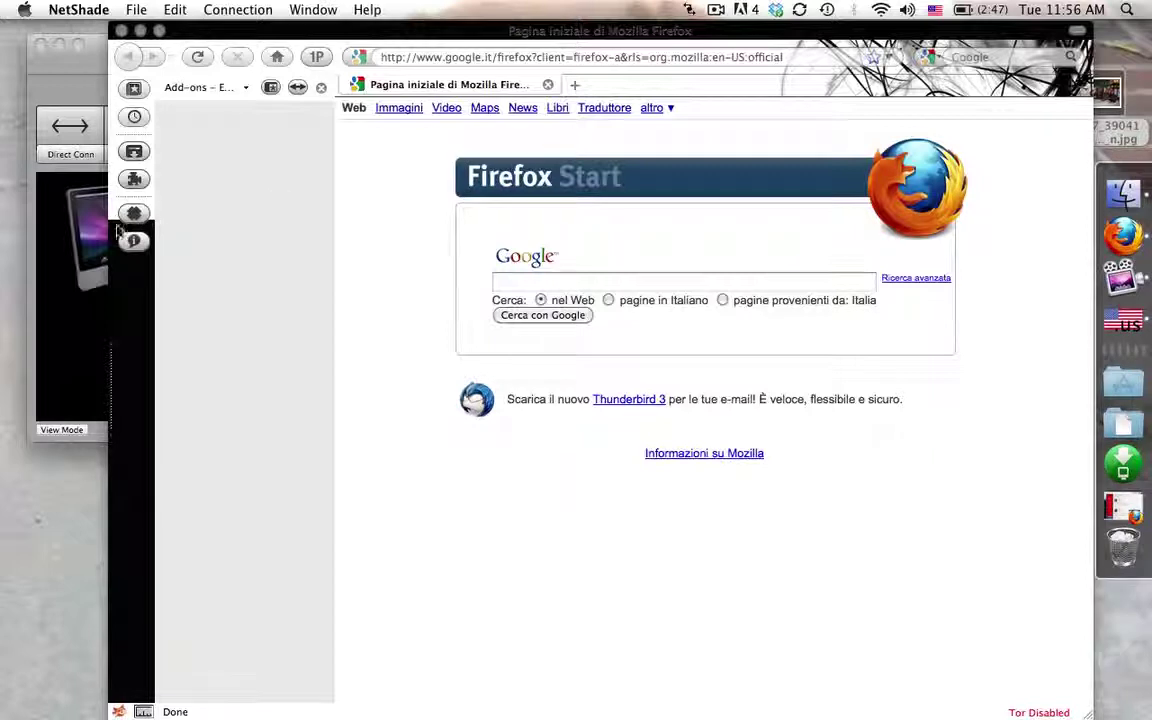
Step: Check the Firefox start page with the NetShade proxy active, then switch NetShade to a direct connection
{"action": "left_click", "coordinate": [74, 210]}
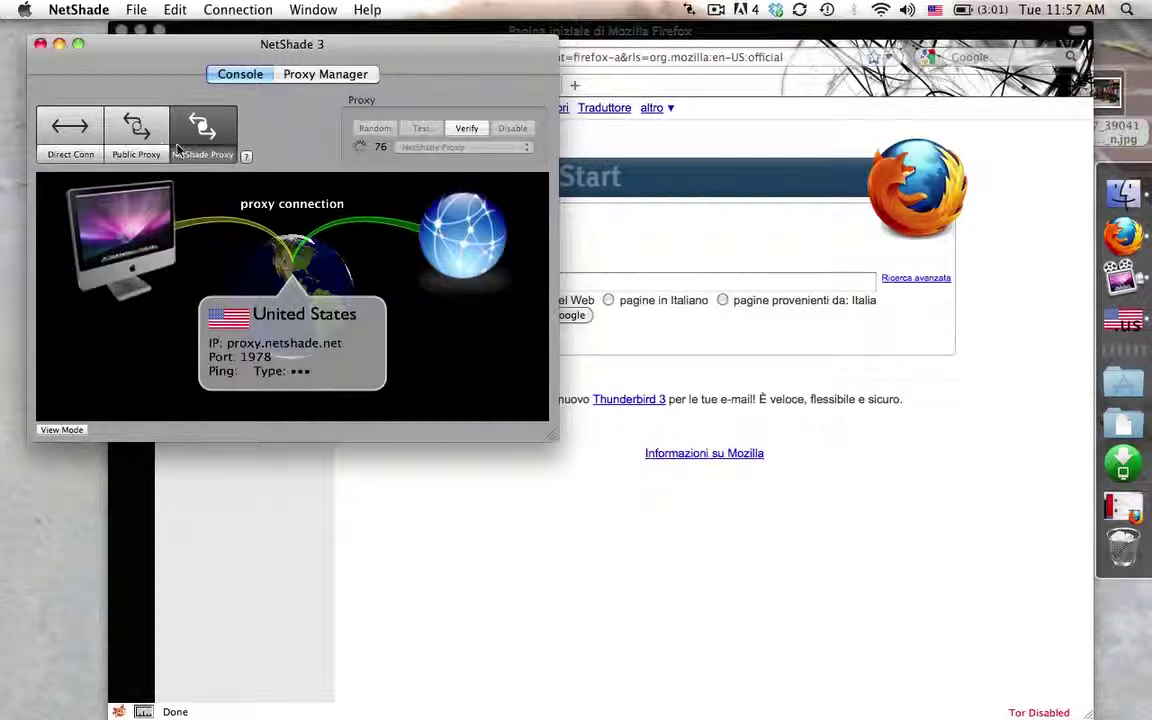
{"action": "left_click", "coordinate": [345, 536]}
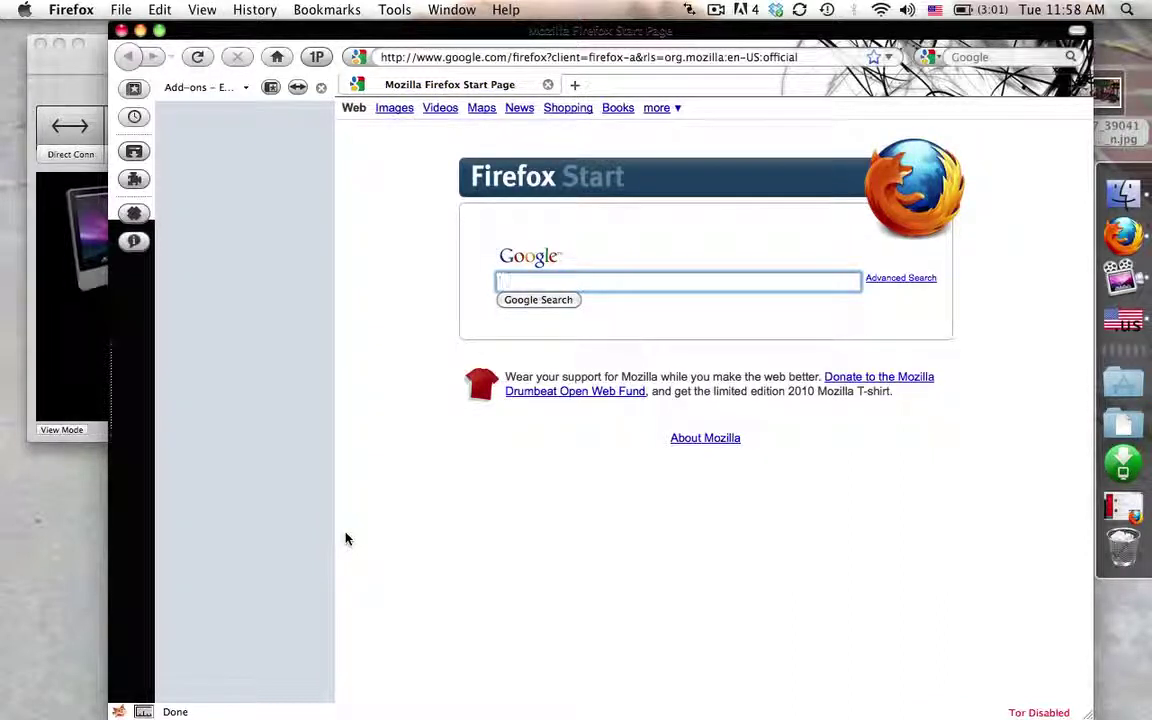
{"action": "left_click", "coordinate": [70, 300]}
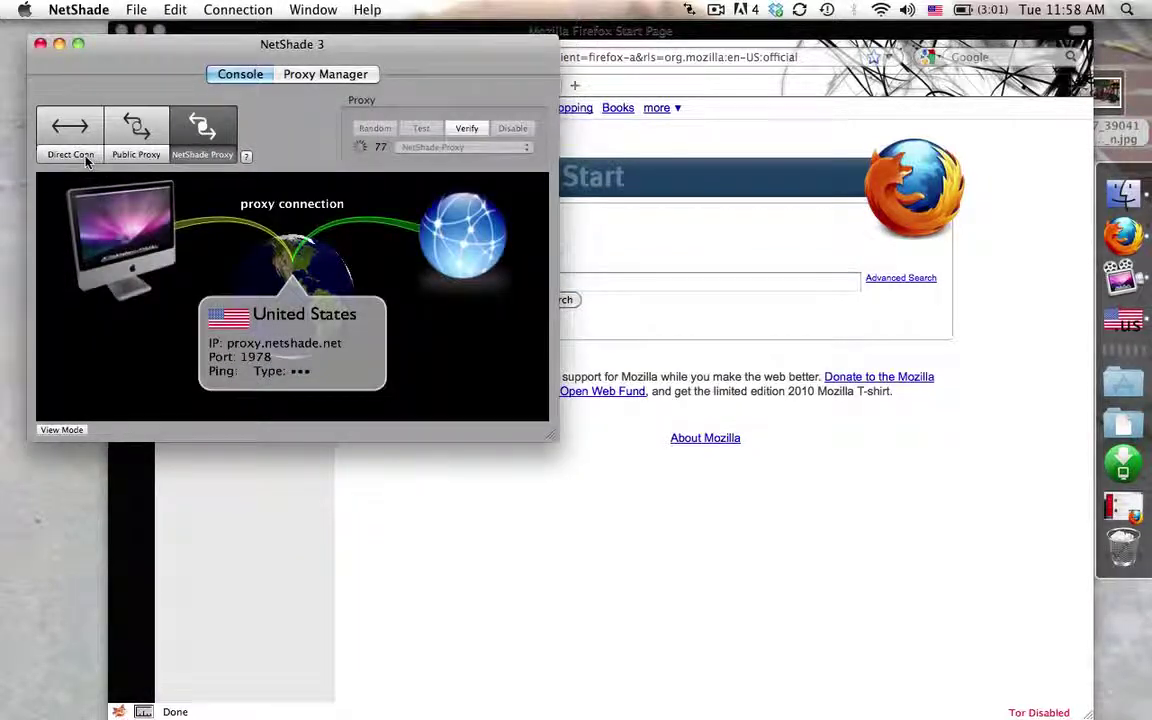
{"action": "left_click", "coordinate": [75, 140]}
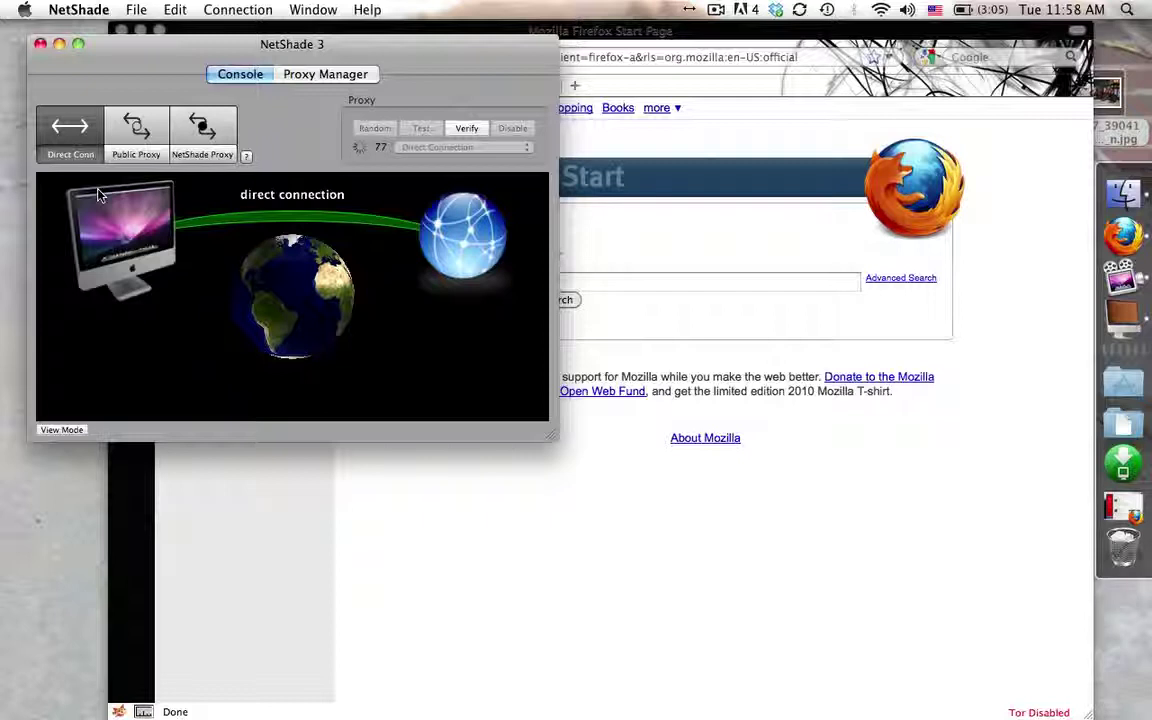
Step: Return to Firefox, close its current window and open a new one over the direct connection
{"action": "left_click", "coordinate": [259, 590]}
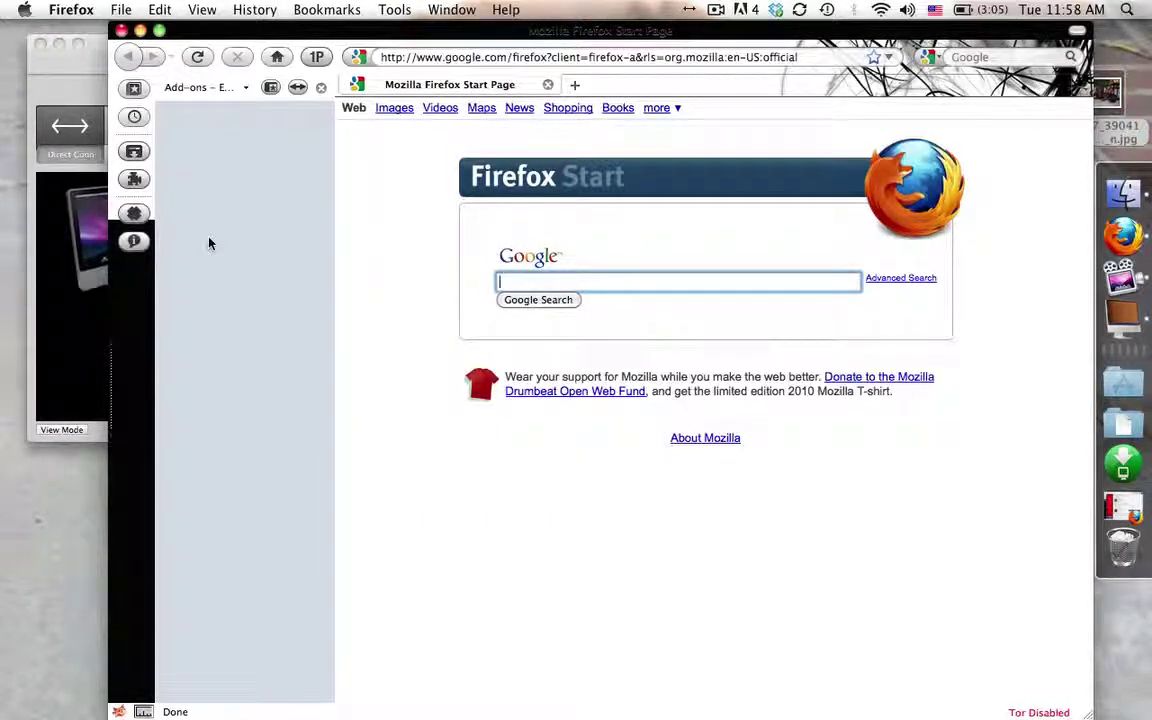
{"action": "key", "text": "super+w"}
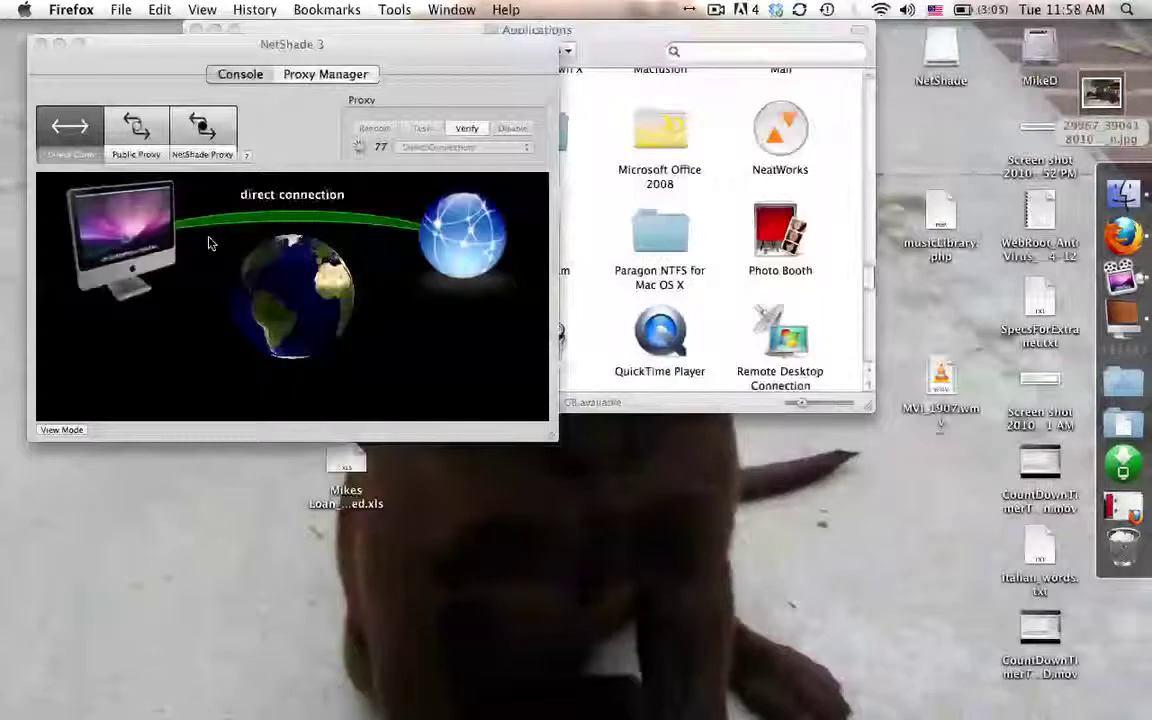
{"action": "key", "text": "super+n"}
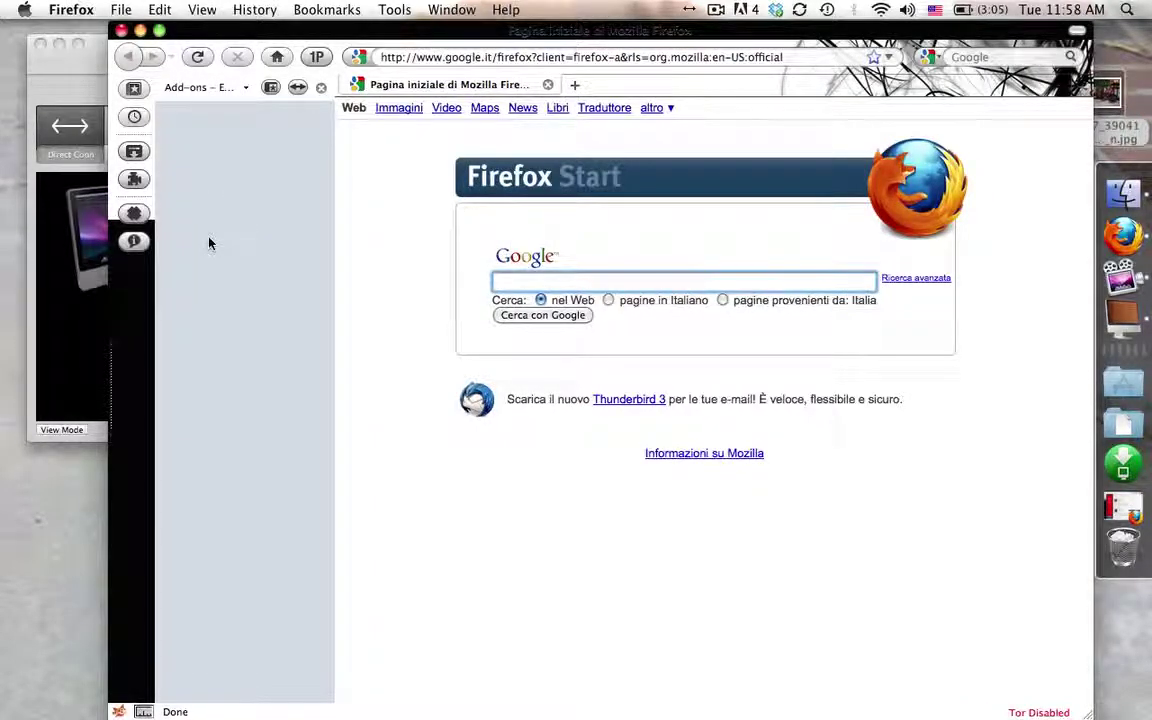
Step: Load pandora.com in the new Firefox window
{"action": "key", "text": "super+l"}
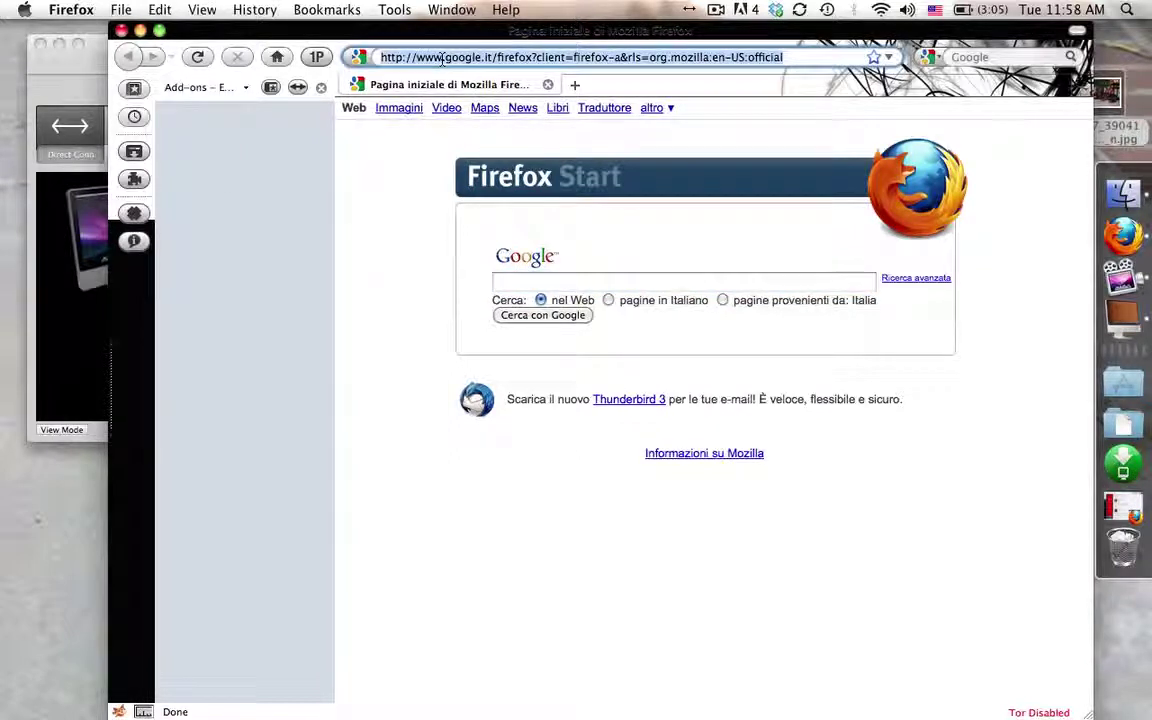
{"action": "type", "text": "pandora.com"}
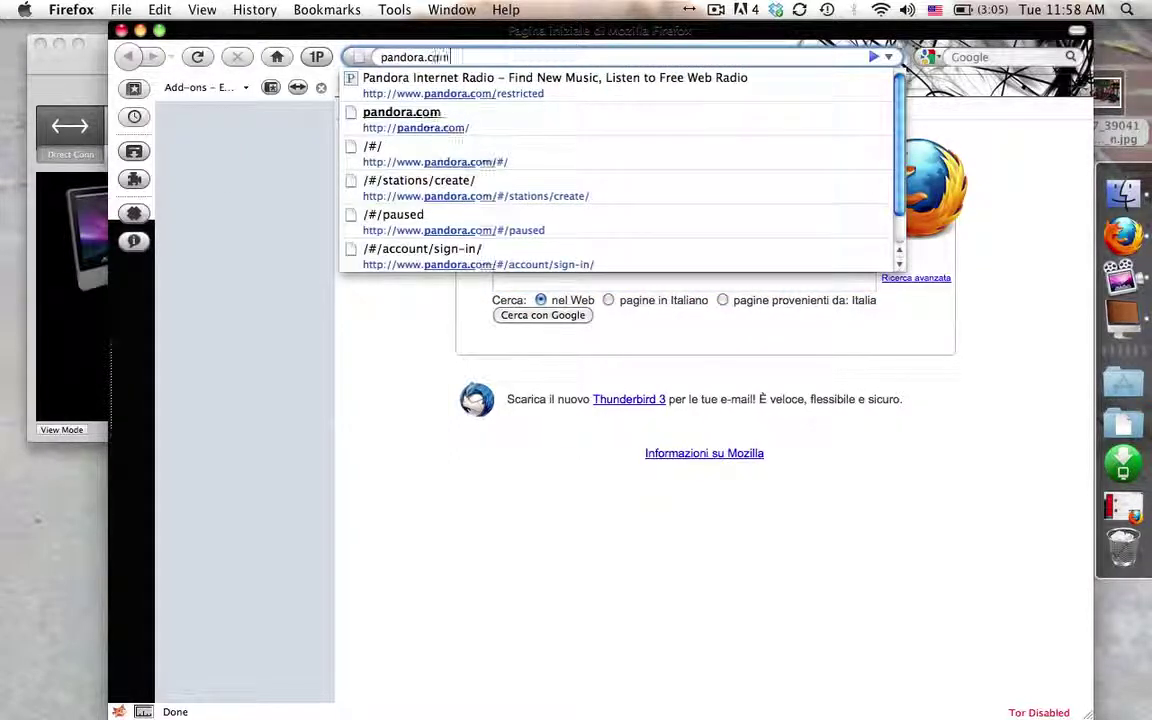
{"action": "key", "text": "Return"}
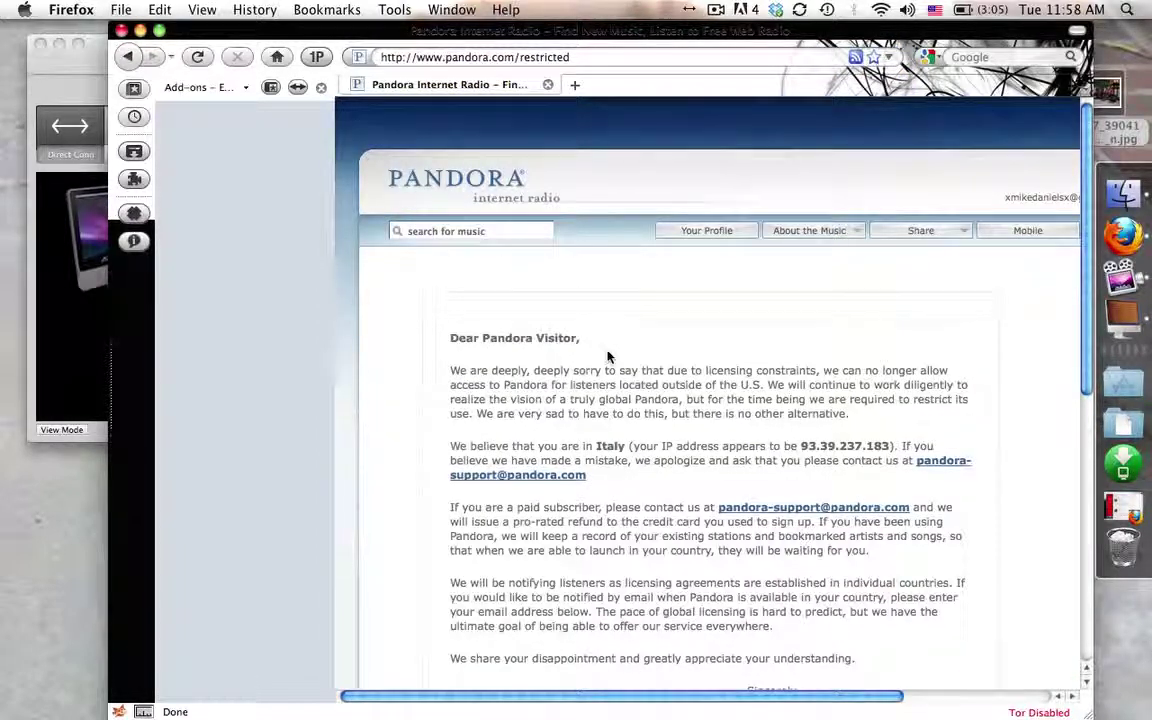
Step: Read Pandora's restriction notice, highlighting the detected country and the IP address
{"action": "scroll", "coordinate": [620, 378], "scroll_direction": "down", "scroll_amount": 2}
{"action": "scroll", "coordinate": [620, 378], "scroll_direction": "right", "scroll_amount": 1}
{"action": "scroll", "coordinate": [620, 378], "scroll_direction": "down", "scroll_amount": 1}
{"action": "scroll", "coordinate": [620, 378], "scroll_direction": "right", "scroll_amount": 1}
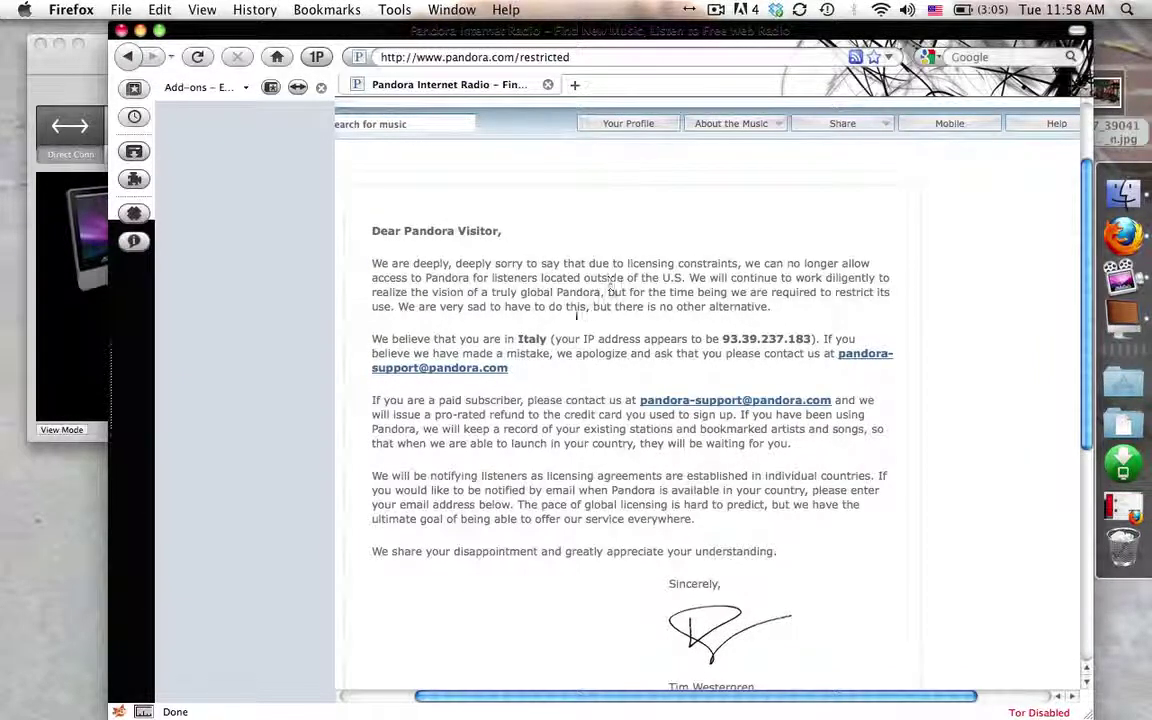
{"action": "double_click", "coordinate": [531, 339]}
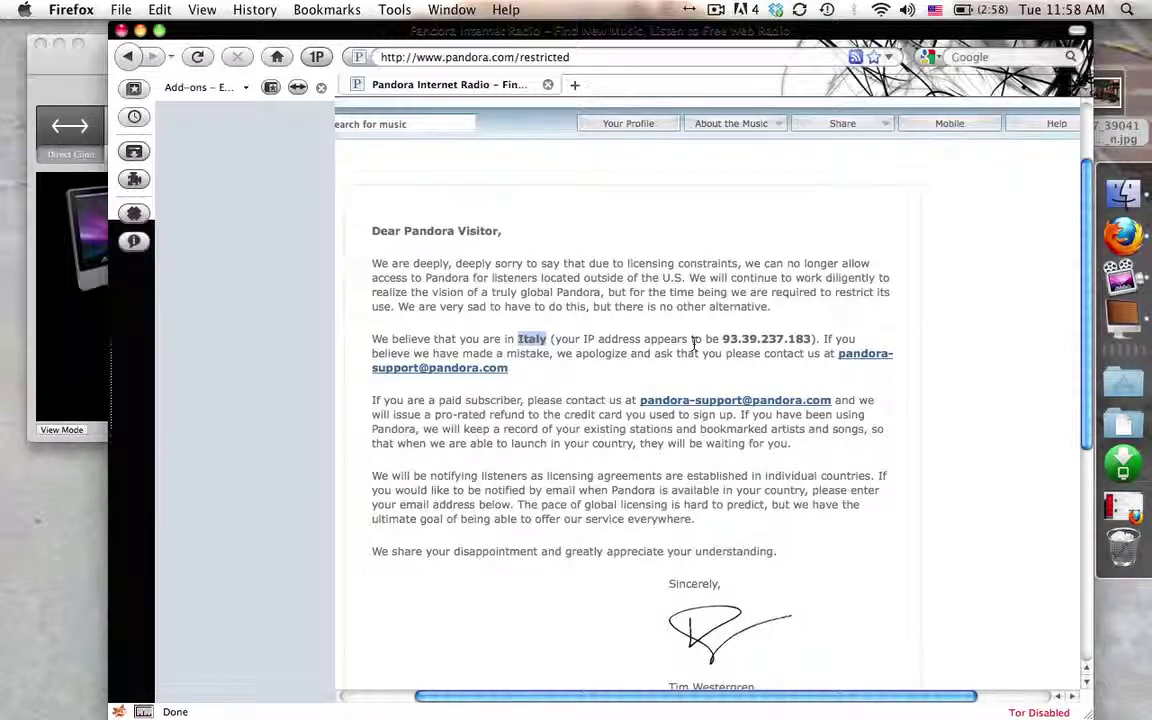
{"action": "left_click_drag", "start_coordinate": [722, 339], "coordinate": [786, 339]}
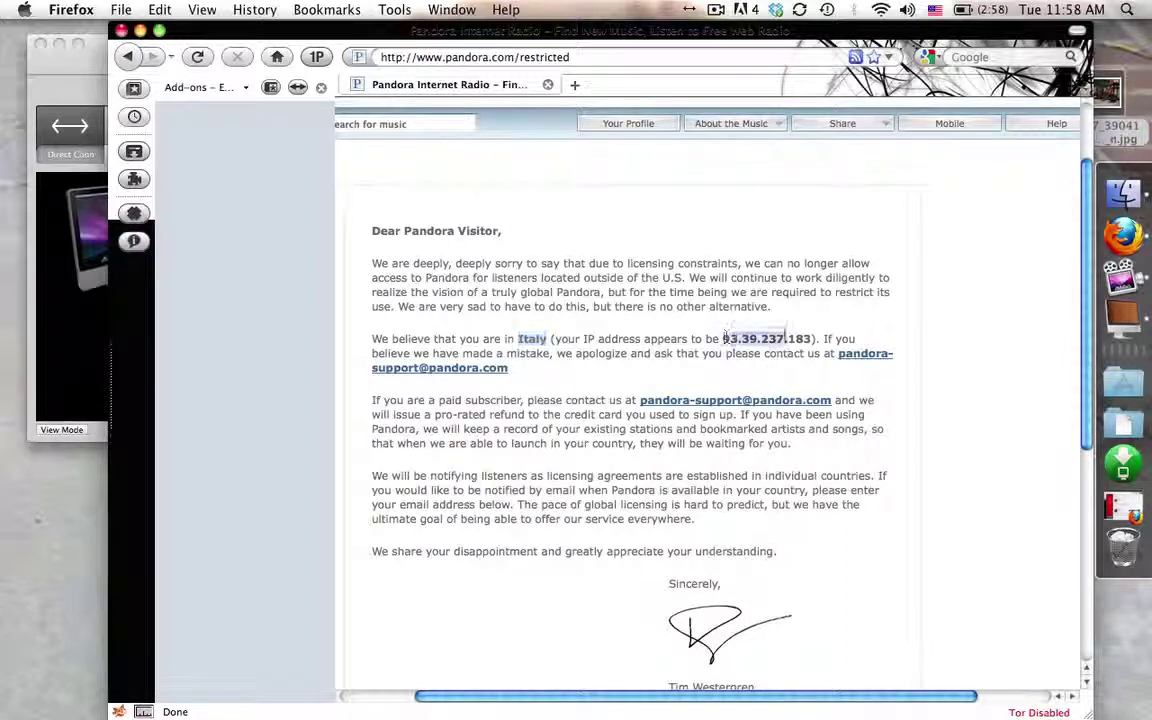
{"action": "left_click", "coordinate": [782, 336]}
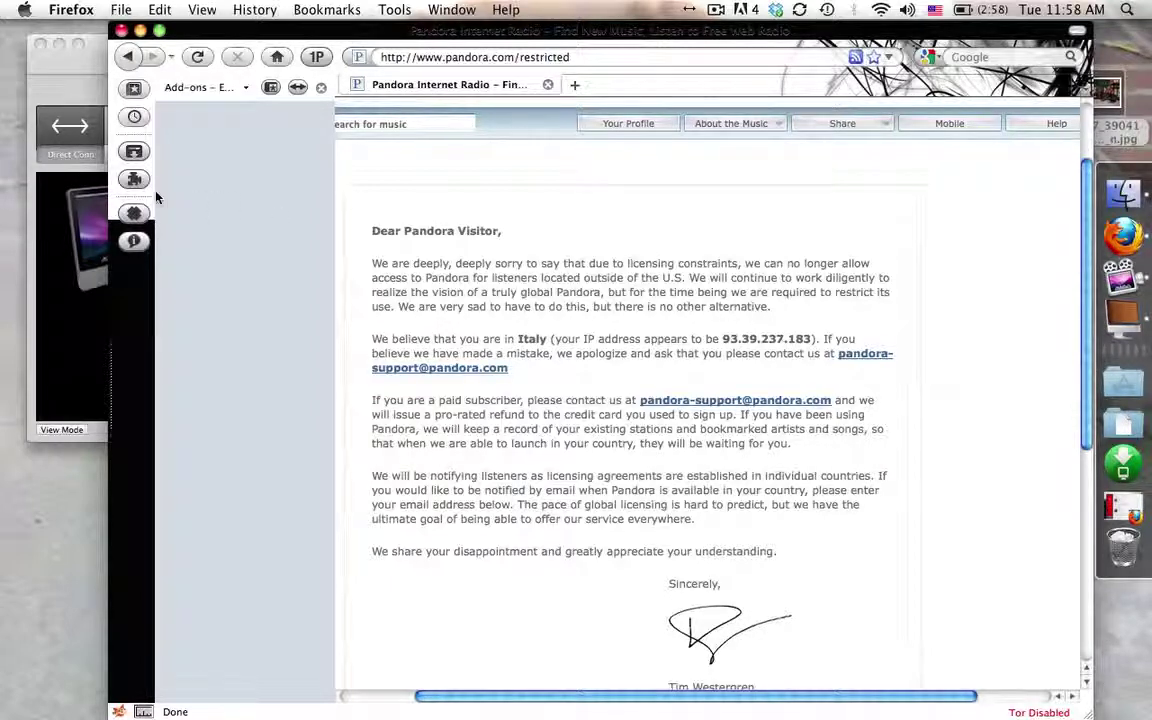
Step: Switch NetShade back to the NetShade Proxy connection and return to the Firefox window
{"action": "left_click", "coordinate": [55, 180]}
{"action": "left_click", "coordinate": [212, 150]}
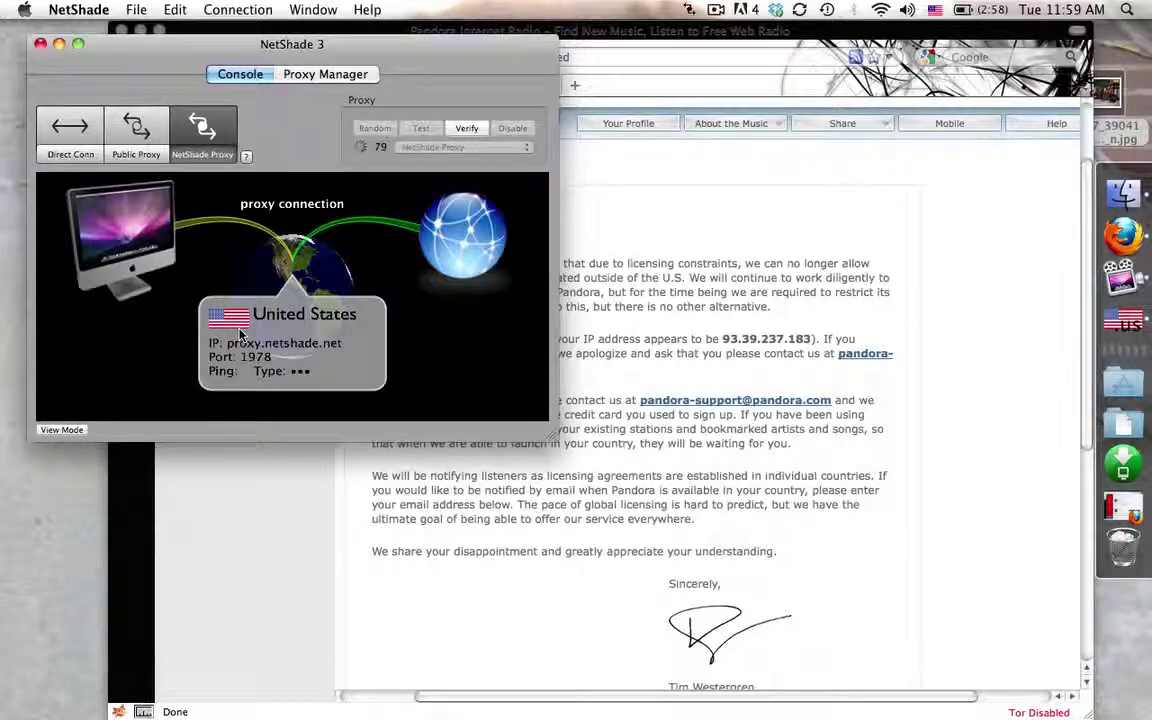
{"action": "left_click", "coordinate": [285, 28]}
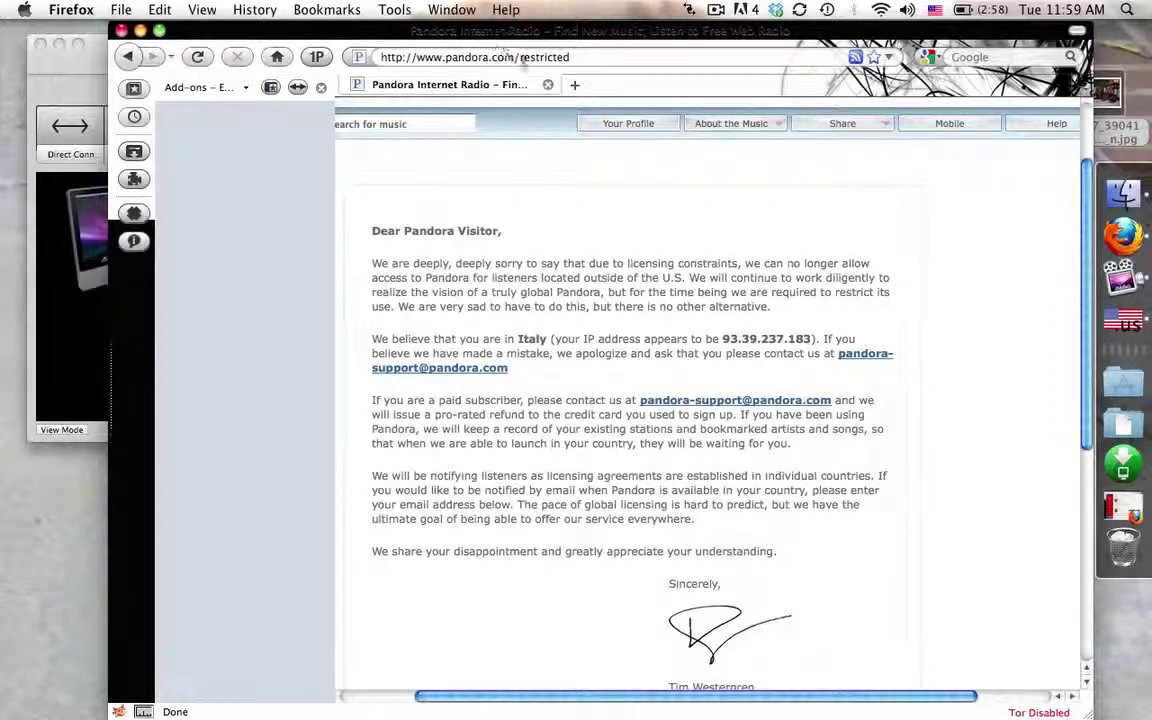
{"action": "left_click_drag", "start_coordinate": [514, 57], "coordinate": [380, 57]}
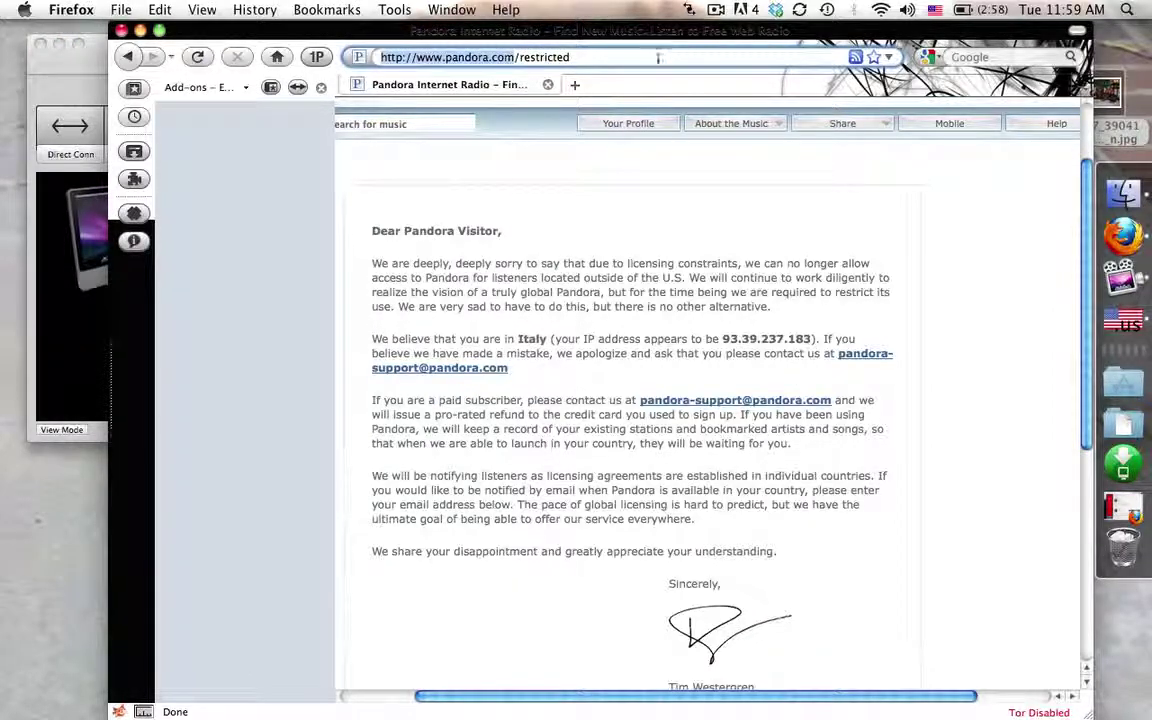
{"action": "key", "text": "shift+End"}
{"action": "key", "text": "BackSpace"}
{"action": "key", "text": "Return"}
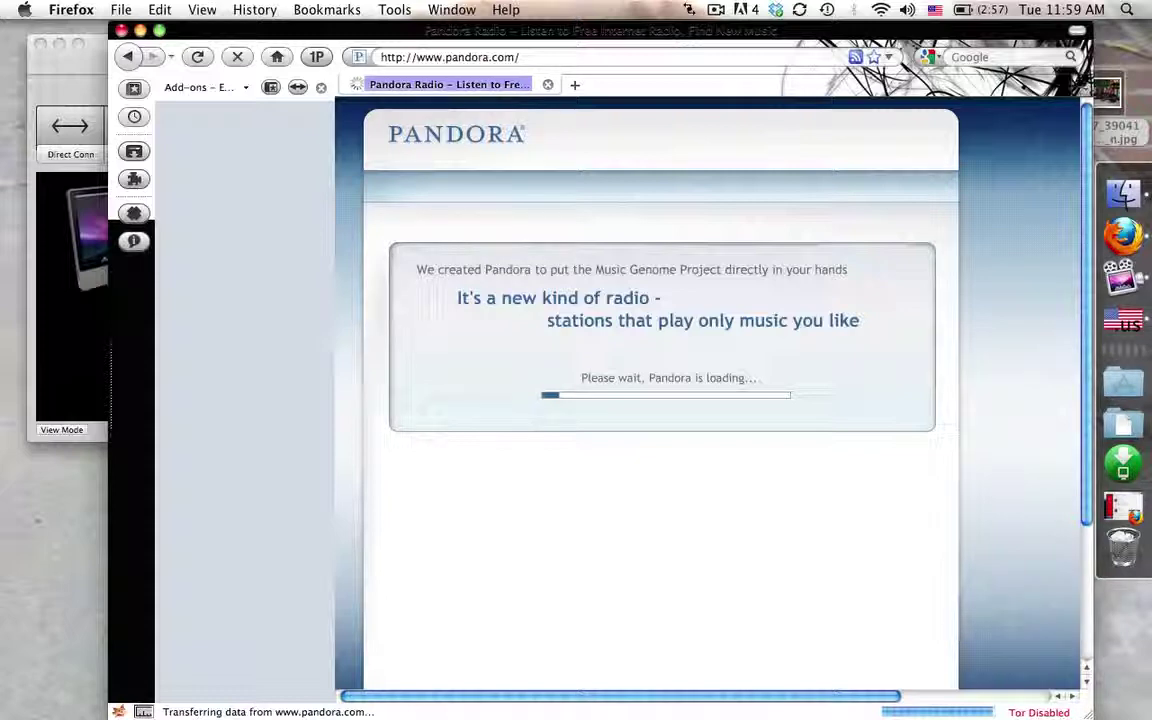
Step: Replace the Pandora tab with a new tab showing hulu.com and open the episode "If I Can Dream: Idol Hands and Emotional Walls"
{"action": "left_click", "coordinate": [575, 84]}
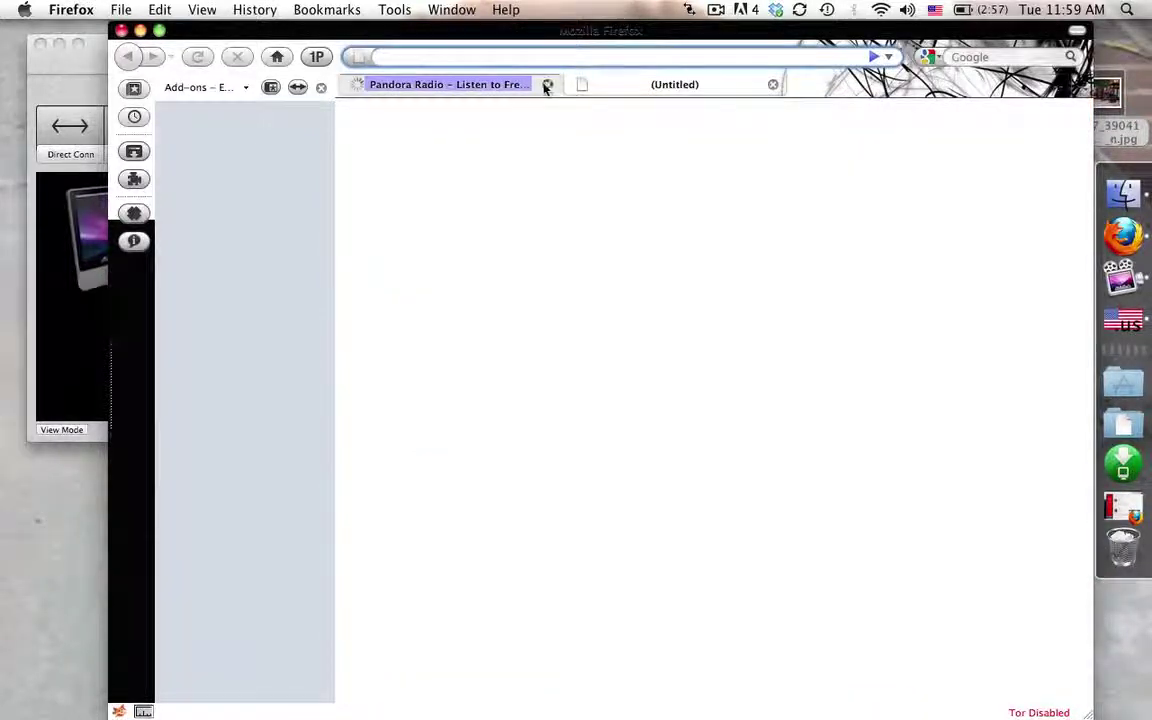
{"action": "left_click", "coordinate": [547, 86]}
{"action": "type", "text": "hu"}
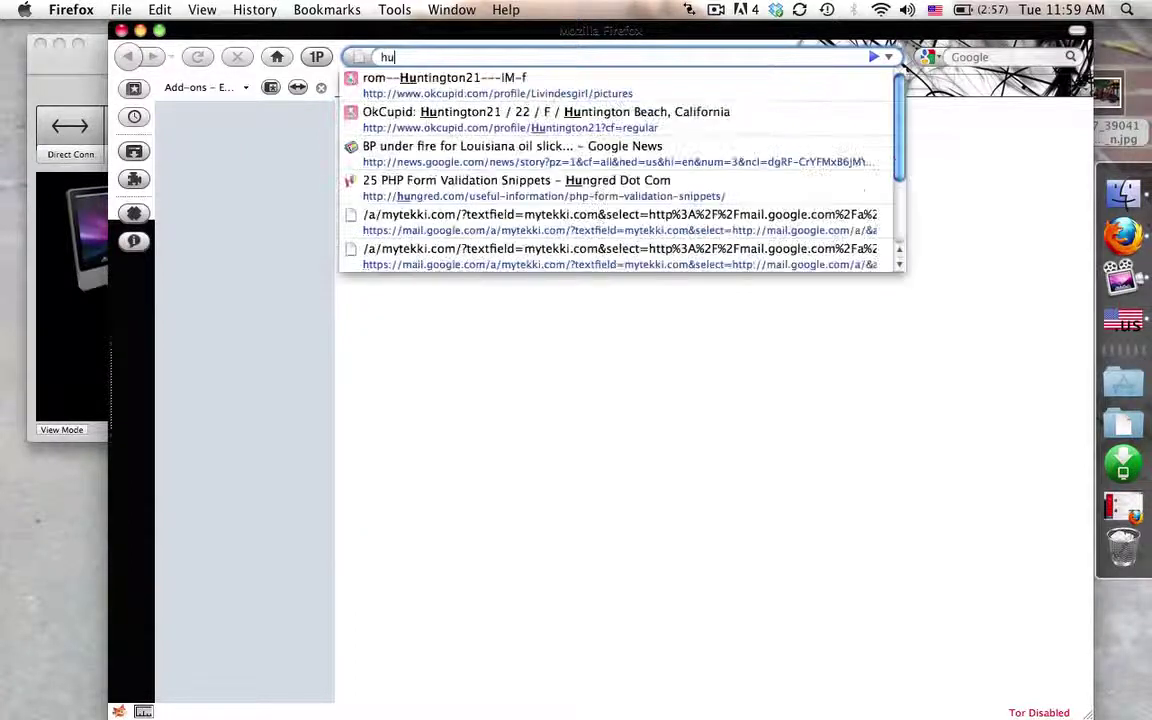
{"action": "type", "text": "lu.com"}
{"action": "key", "text": "Return"}
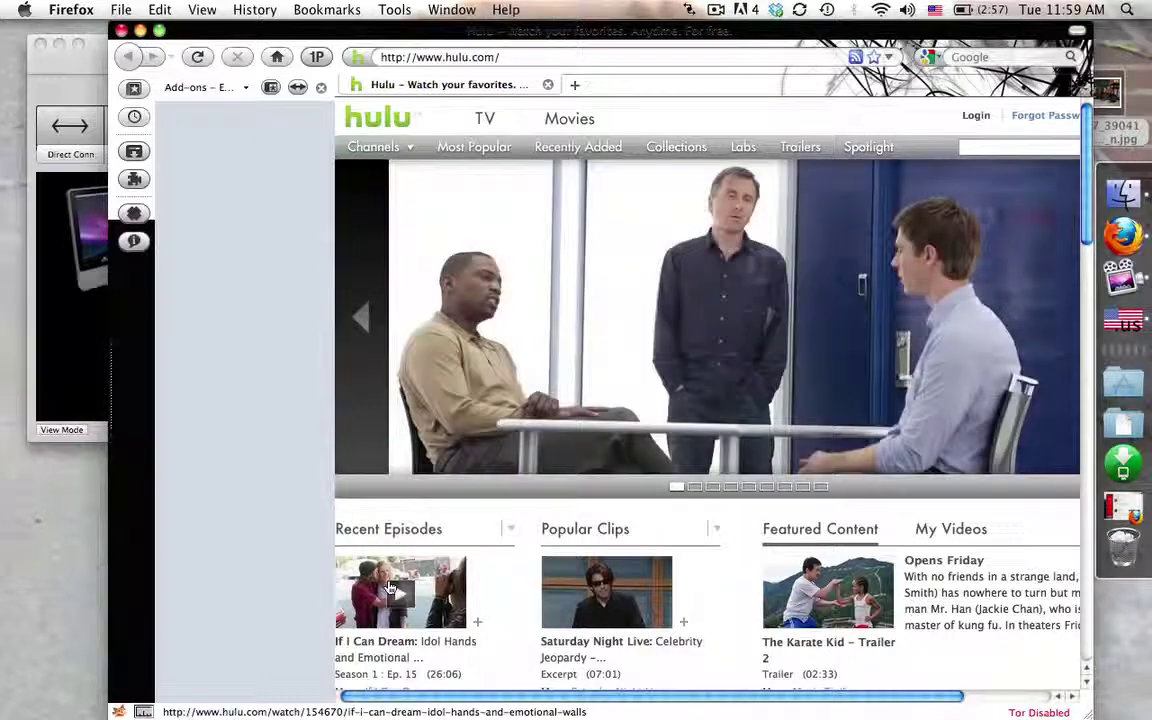
{"action": "left_click", "coordinate": [390, 588]}
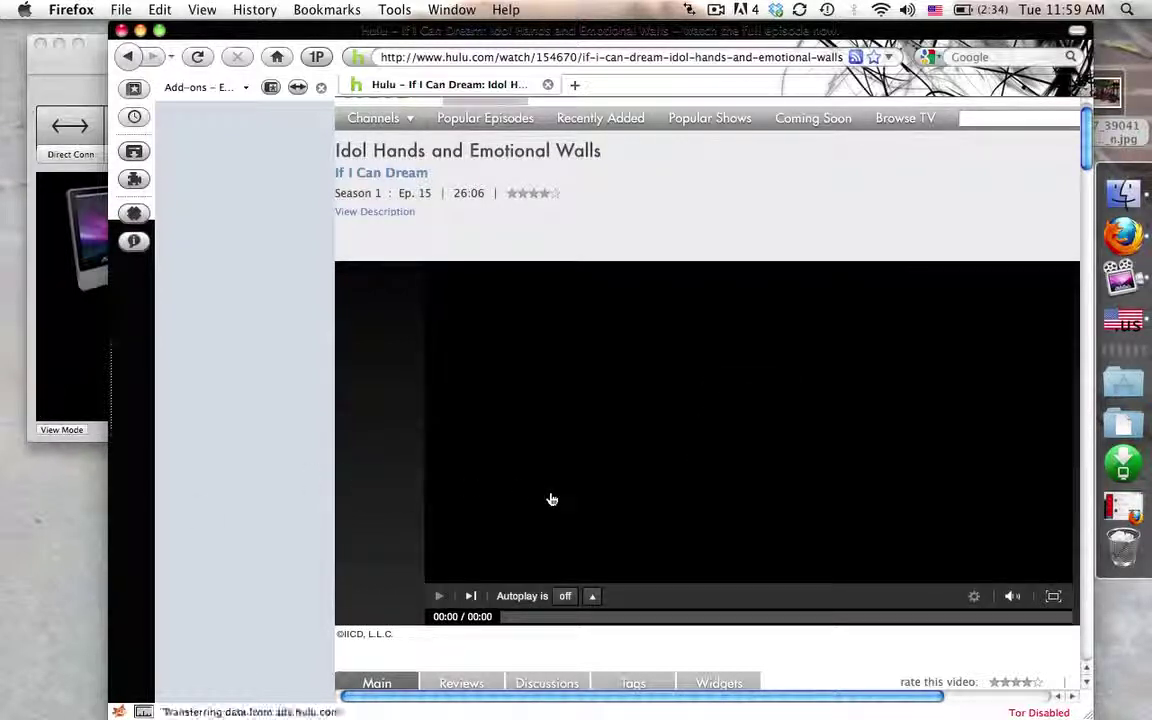
Step: Start playing the Hulu episode in Firefox and switch NetShade to the direct connection
{"action": "left_click", "coordinate": [440, 599]}
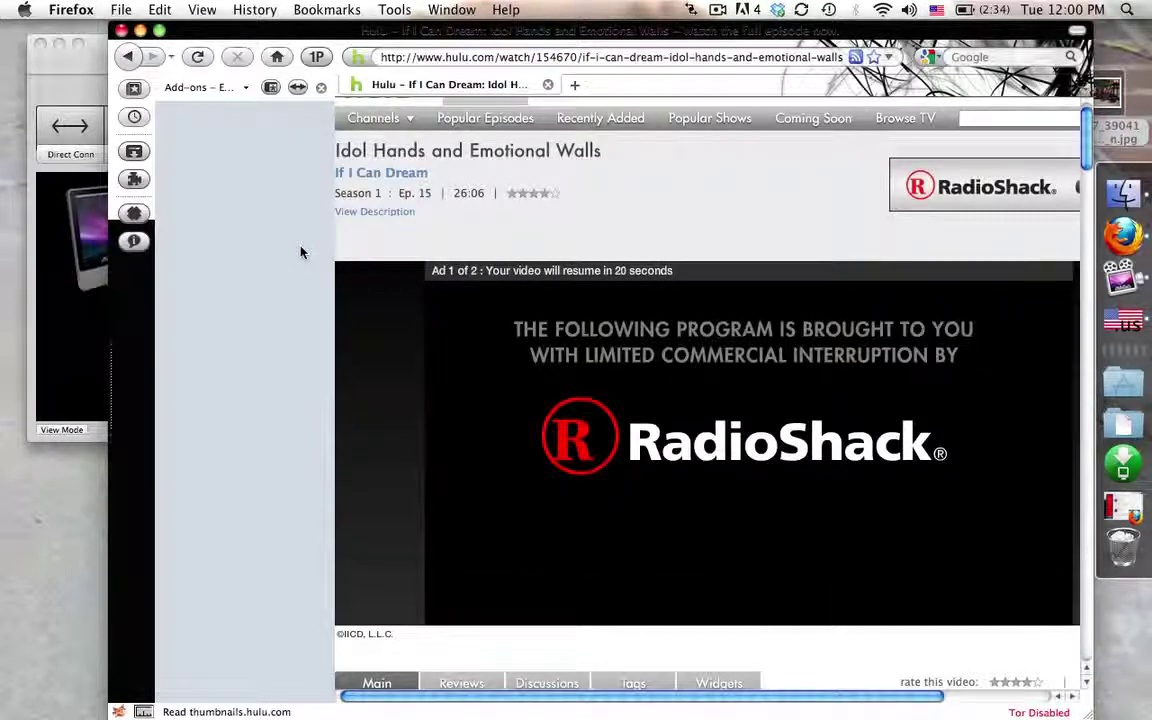
{"action": "left_click", "coordinate": [65, 212]}
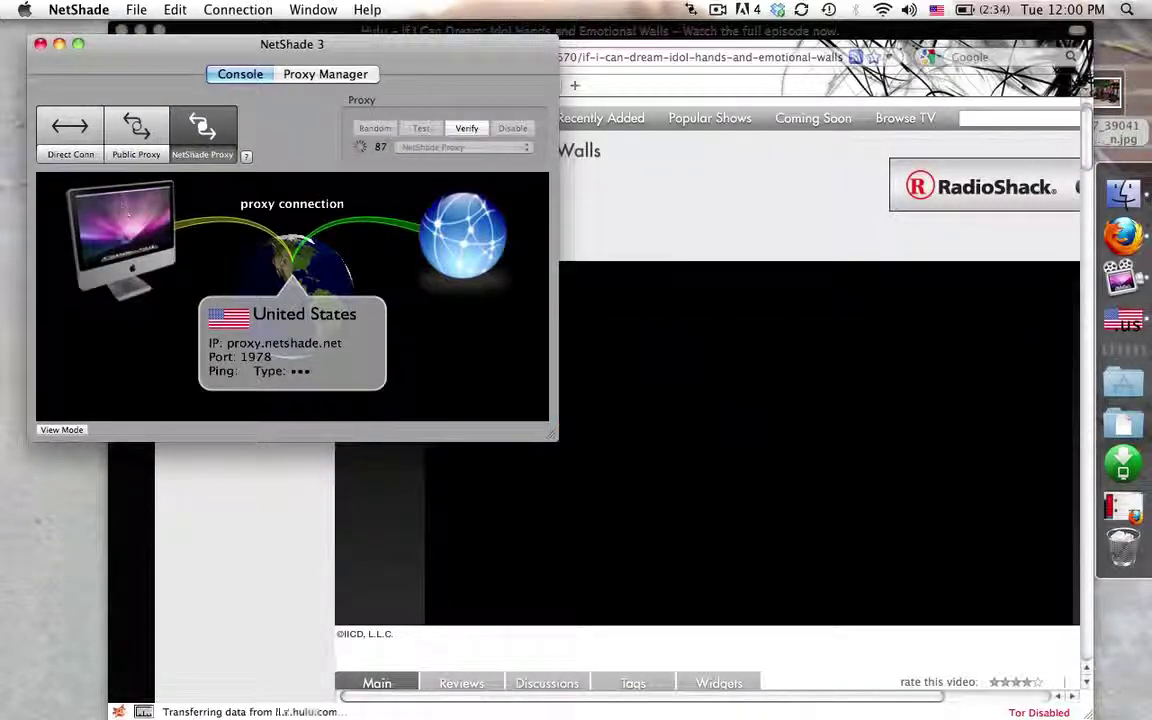
{"action": "left_click", "coordinate": [70, 157]}
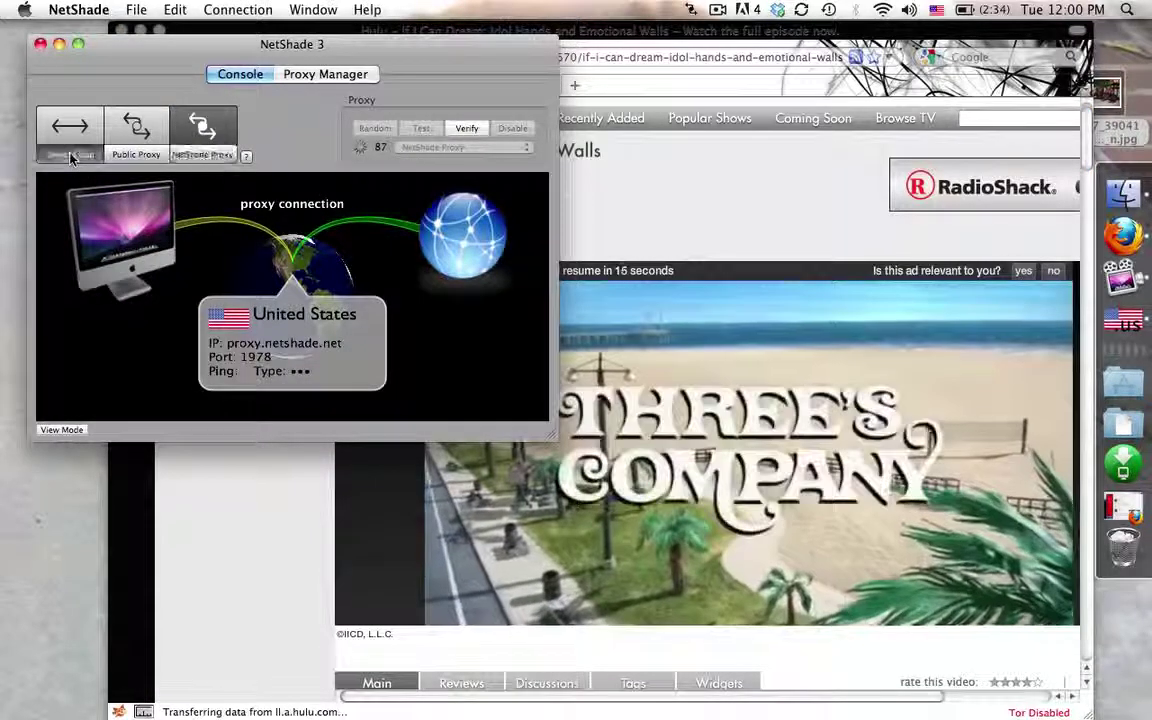
Step: Return to Firefox, reload the Hulu episode page and close the notice about streaming only within the United States
{"action": "left_click", "coordinate": [190, 543]}
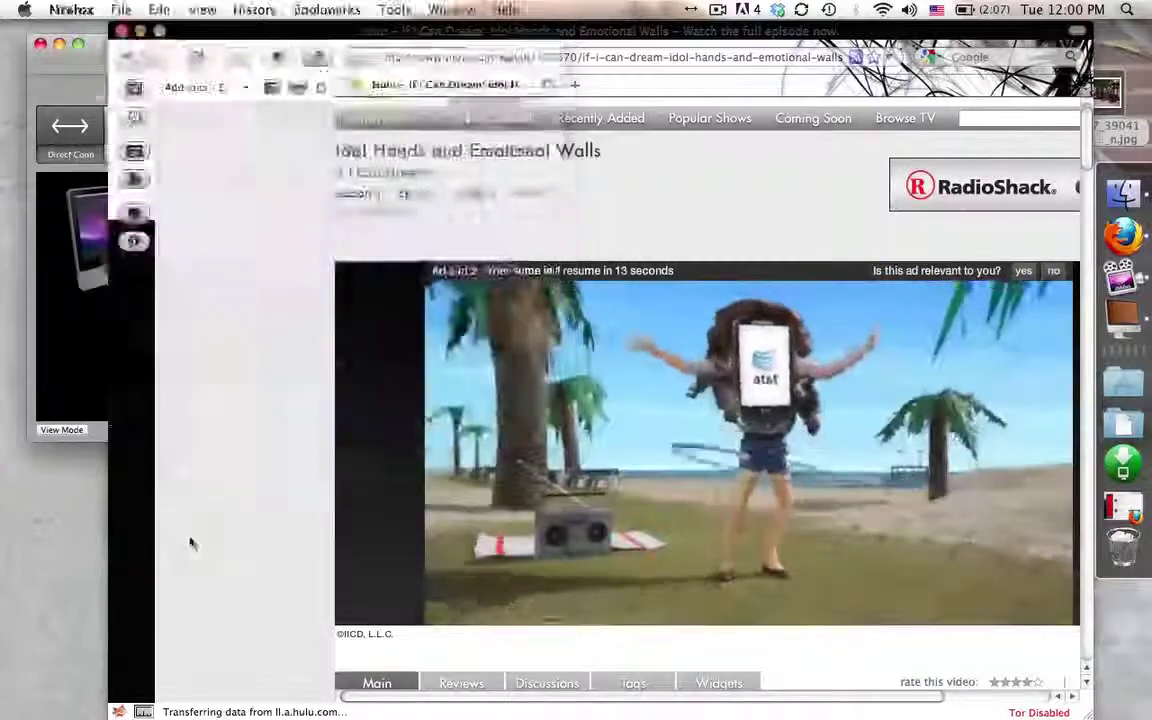
{"action": "key", "text": "super+r"}
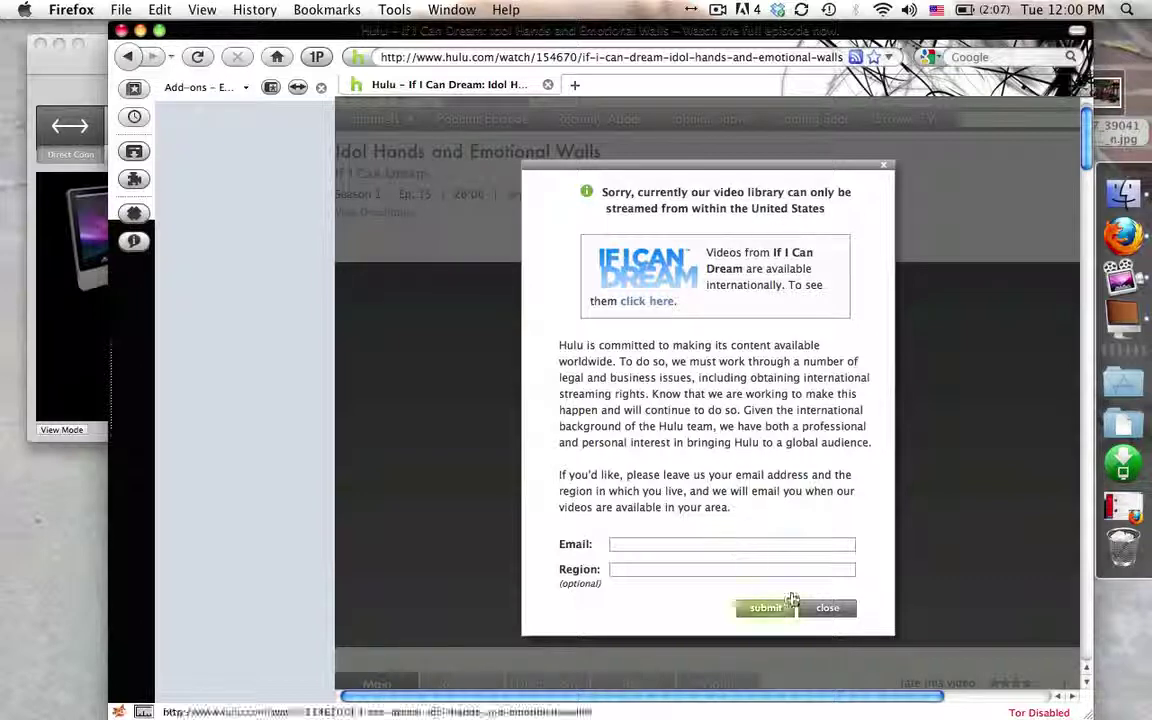
{"action": "left_click", "coordinate": [820, 610]}
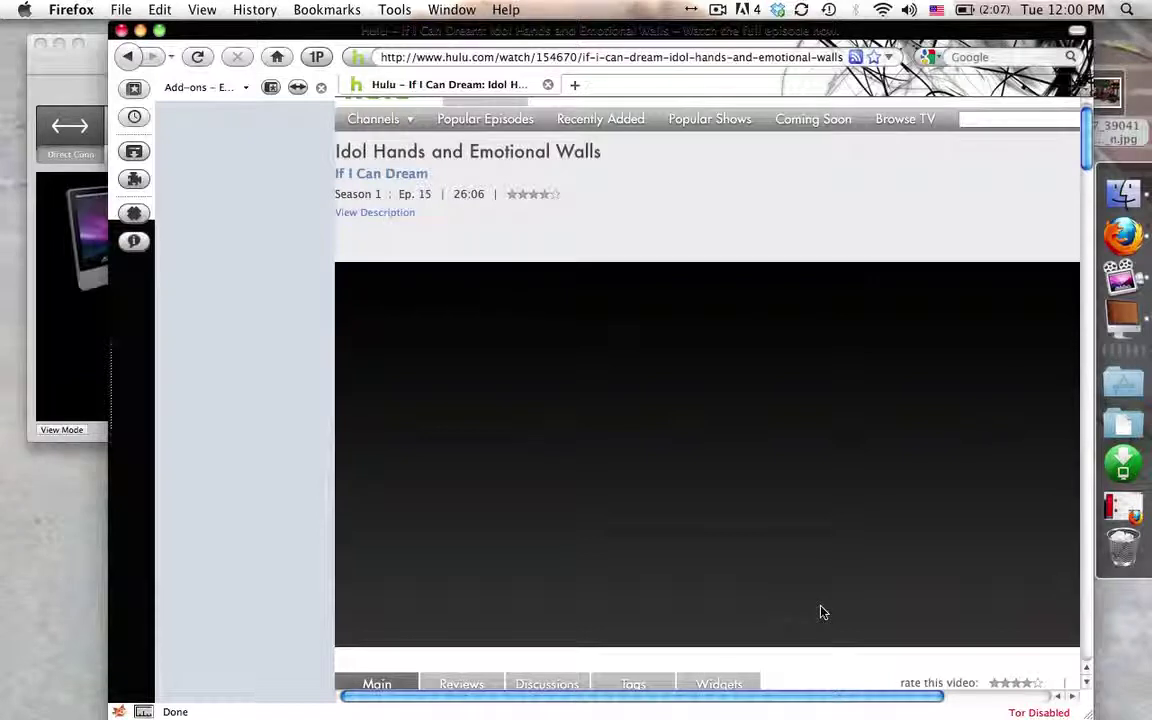
Step: Switch back to the NetShade console window
{"action": "left_click", "coordinate": [35, 332]}
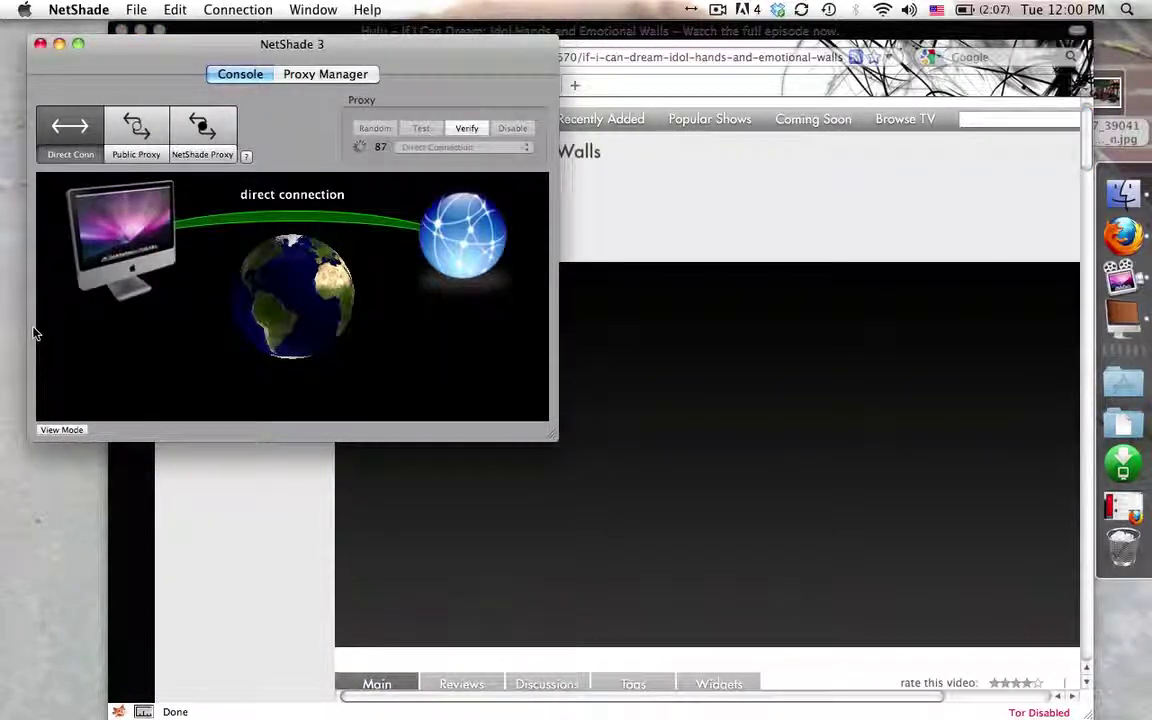